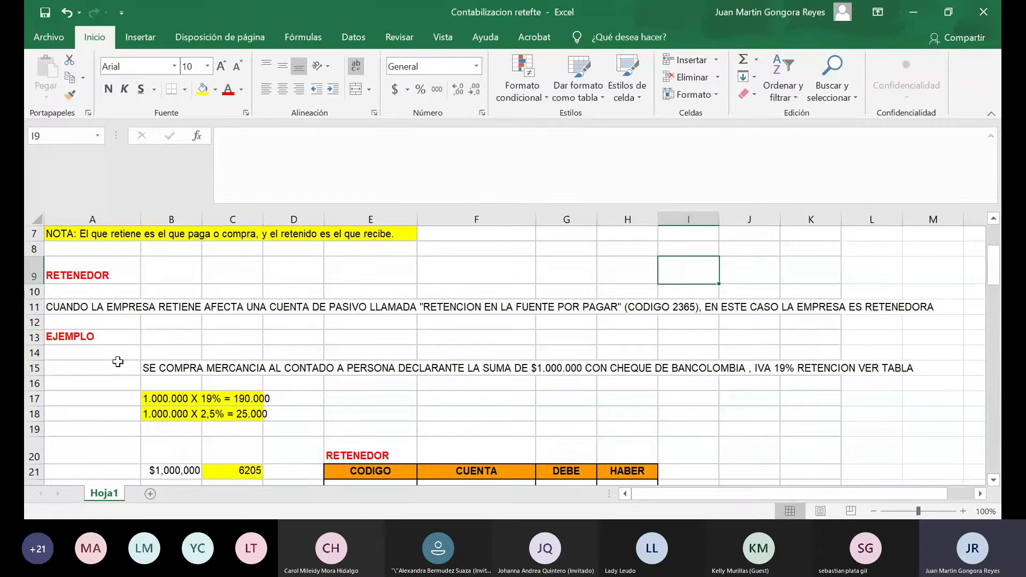
Examine the IVA and withholding calculations in B17:C18 and the purchase amounts with their account codes in rows 21 to 25.
scroll(118, 361, down, 1)
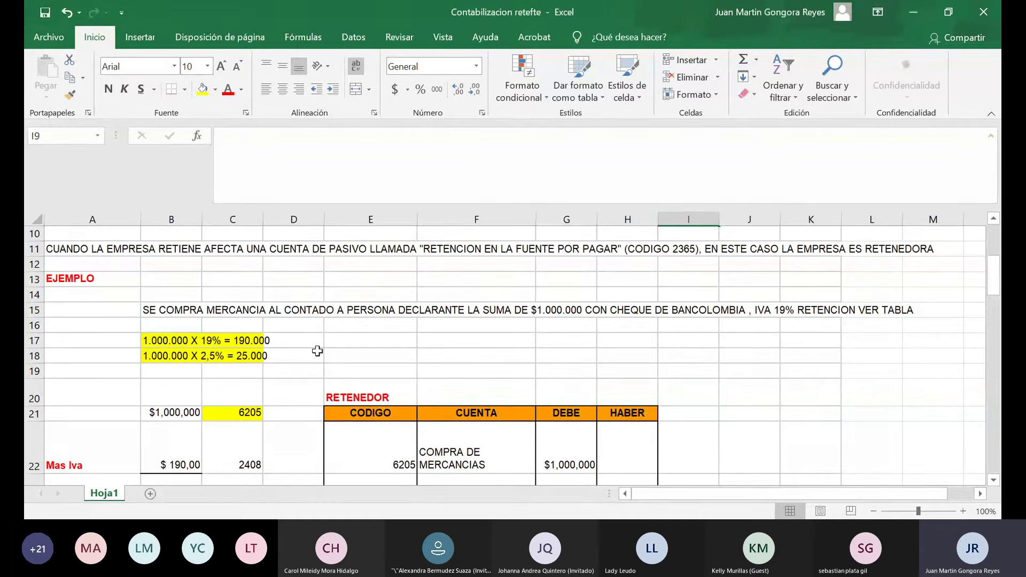
click(149, 340)
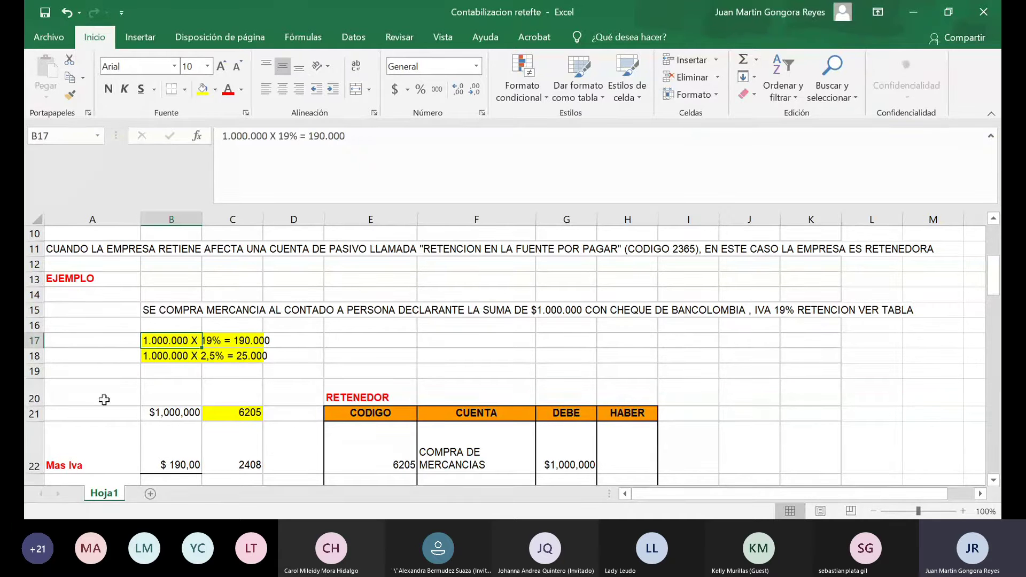
click(228, 340)
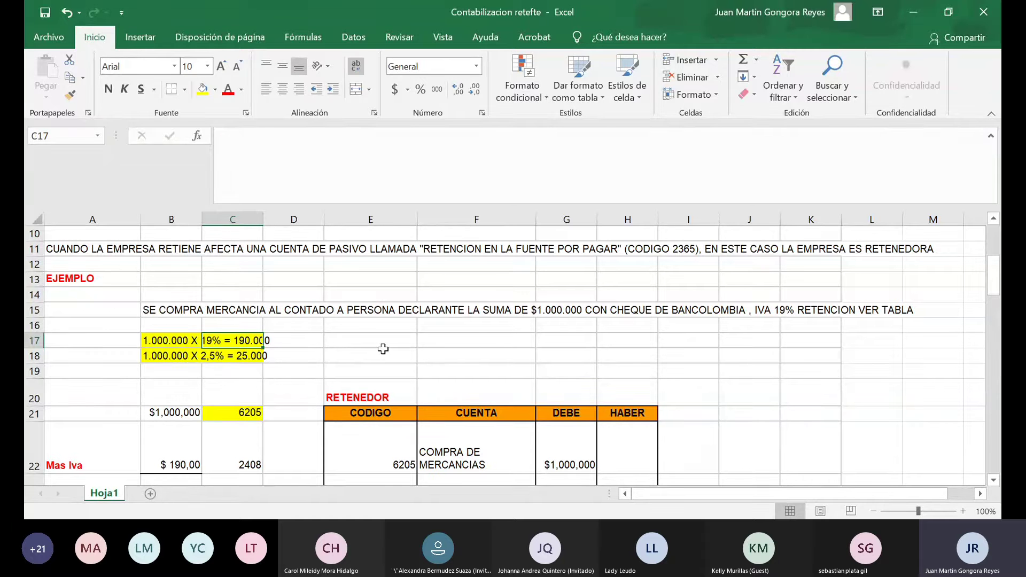
click(151, 355)
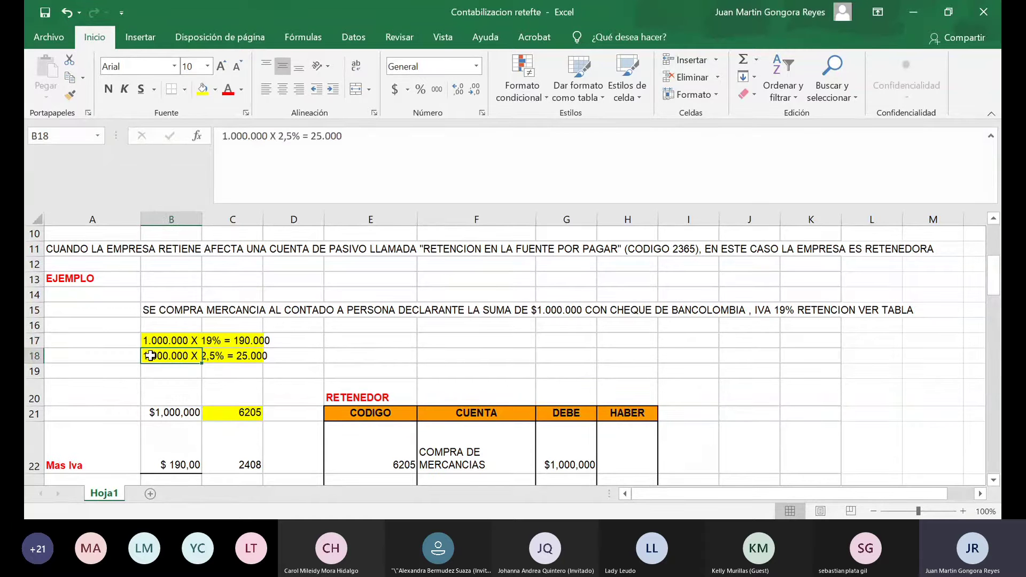
click(206, 353)
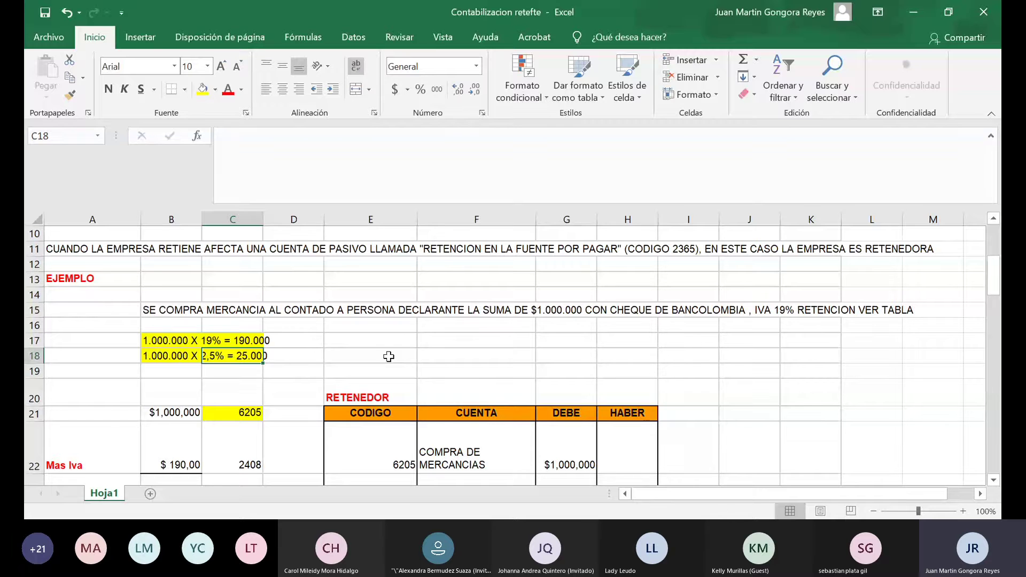
click(156, 344)
click(158, 356)
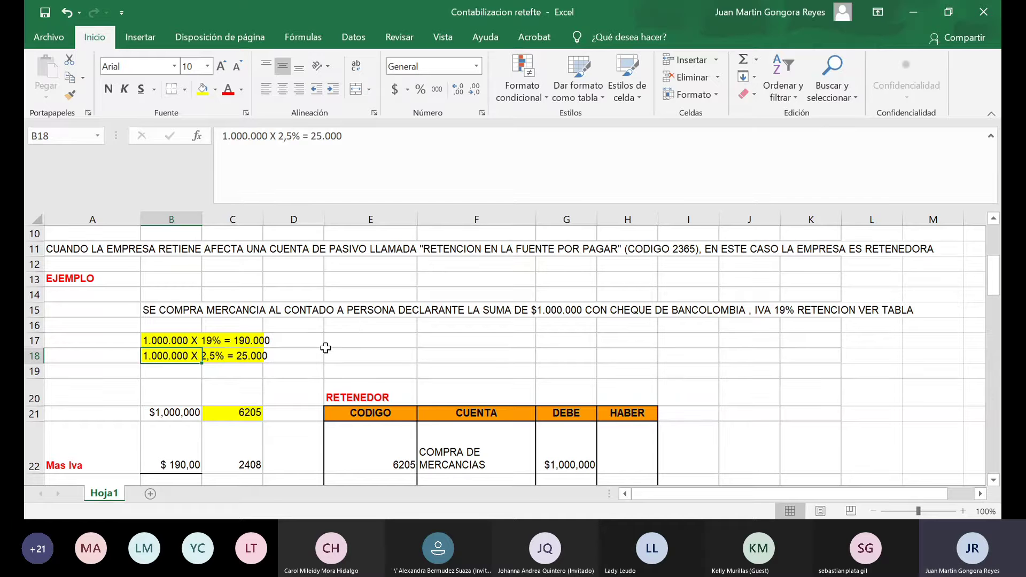
scroll(324, 349, down, 1)
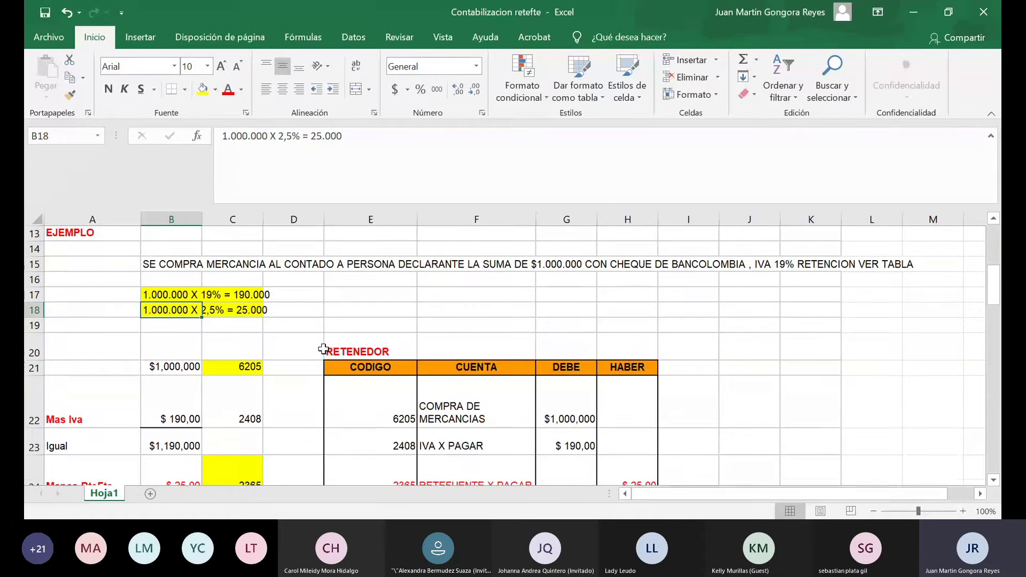
scroll(323, 349, down, 1)
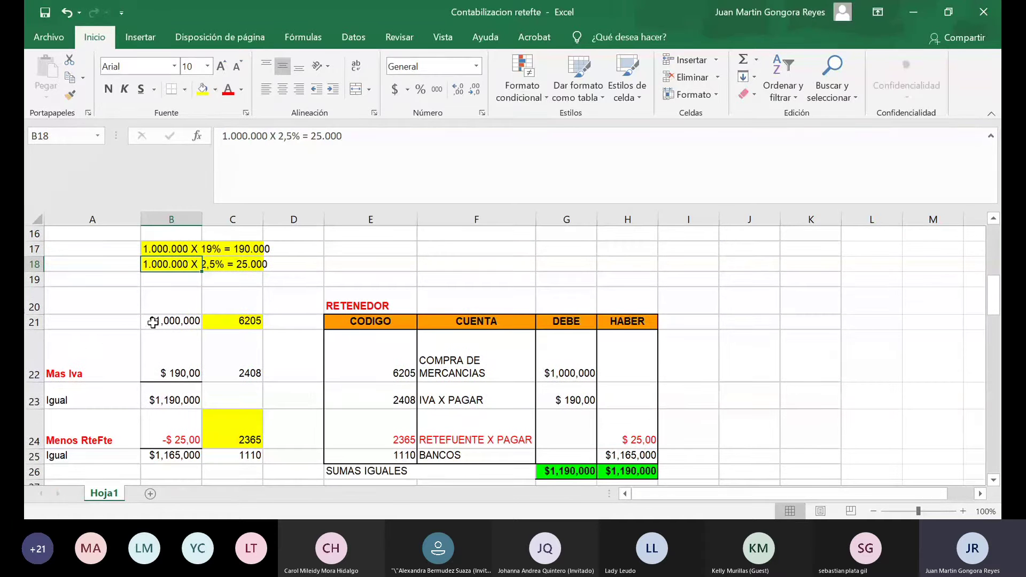
click(234, 323)
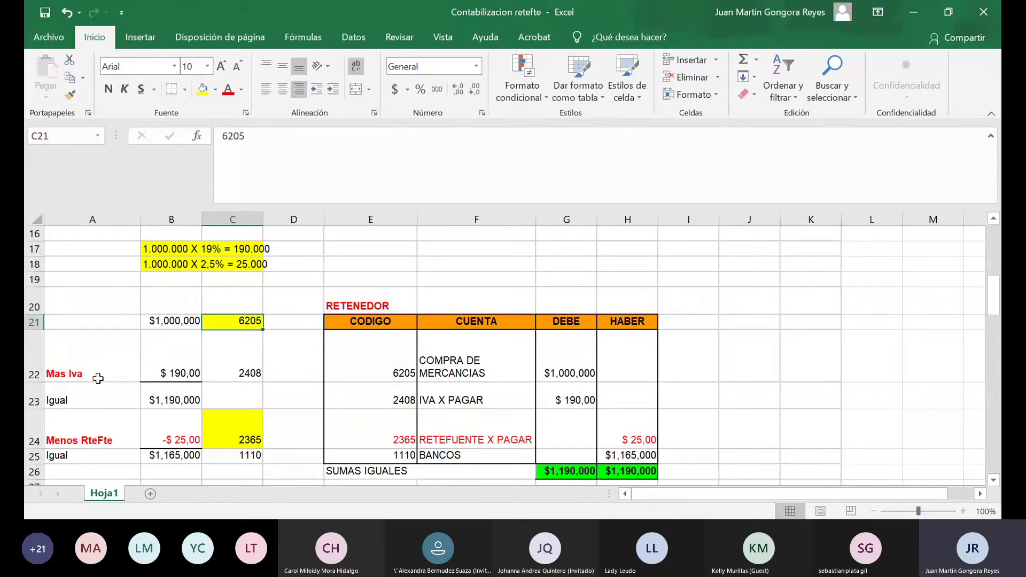
click(149, 400)
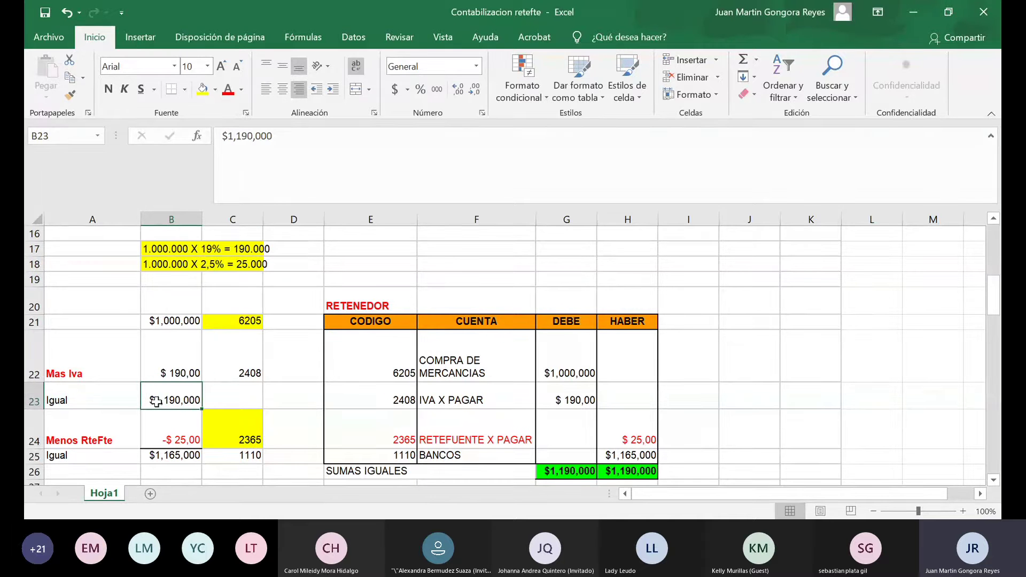
Widen column H slightly and enter 25000 as the HABER amount for RETEFUENTE X PAGAR in H24.
scroll(156, 402, down, 1)
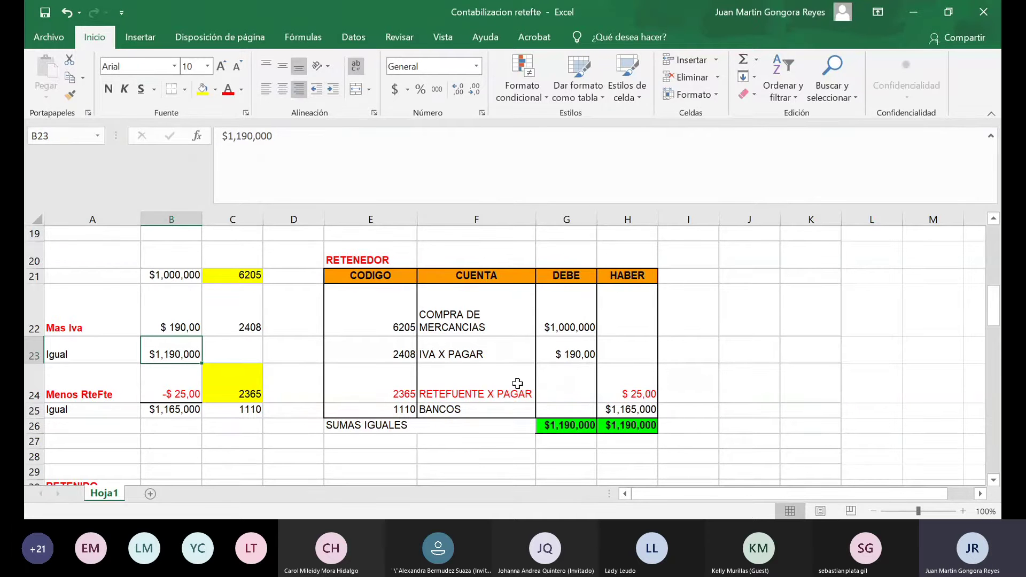
click(620, 395)
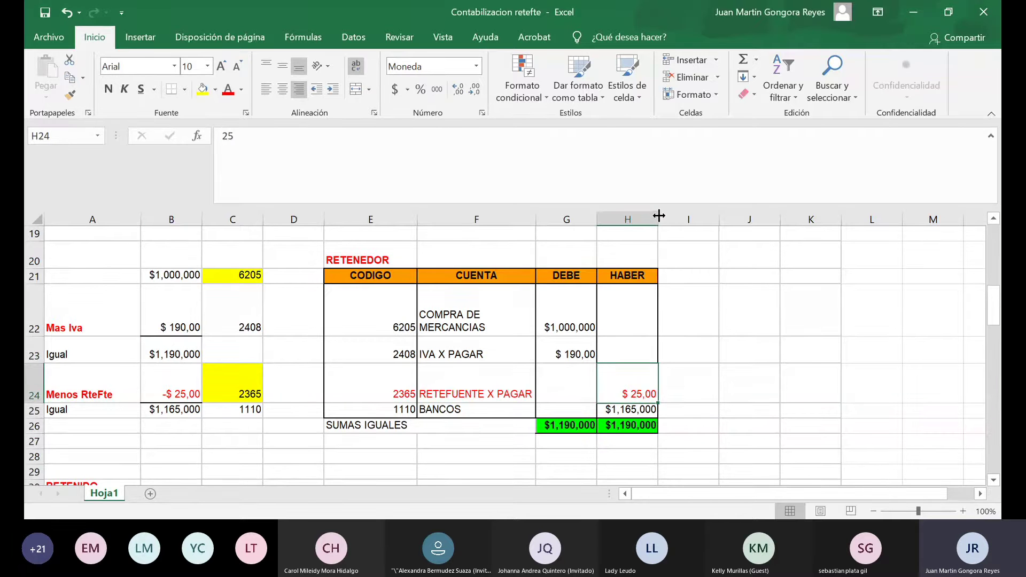
drag(659, 216, 685, 215)
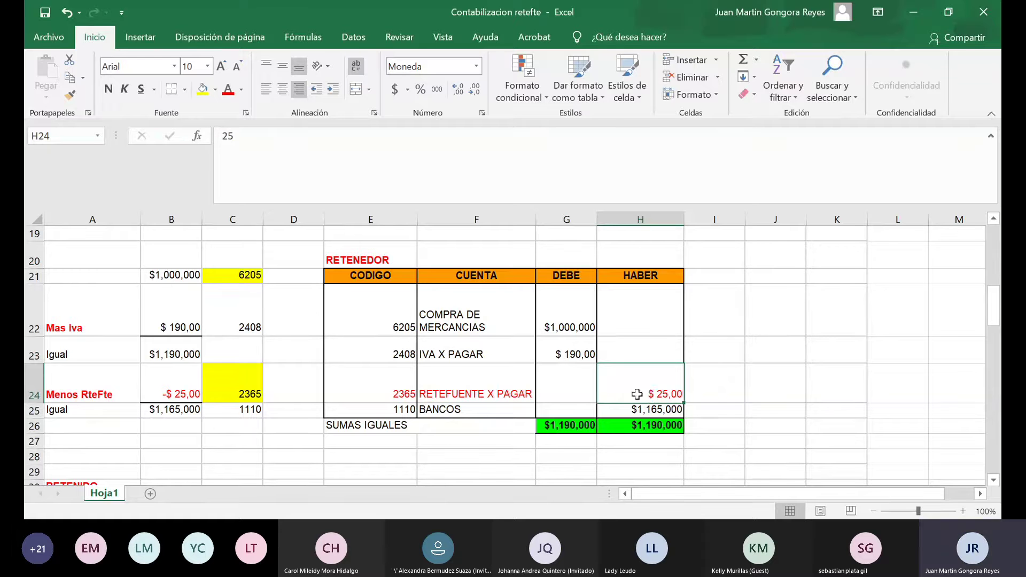
click(629, 426)
click(625, 395)
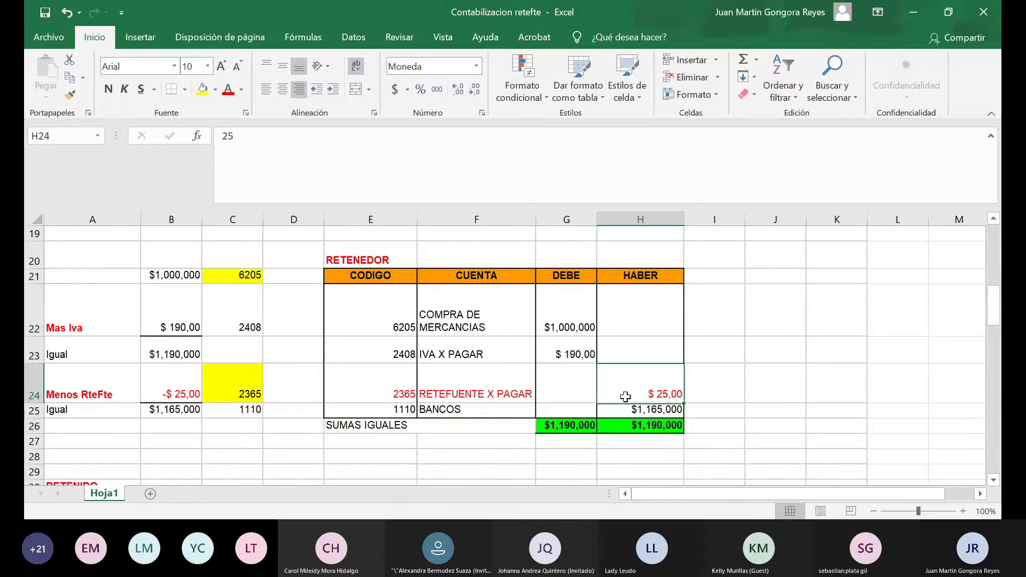
text(25000)
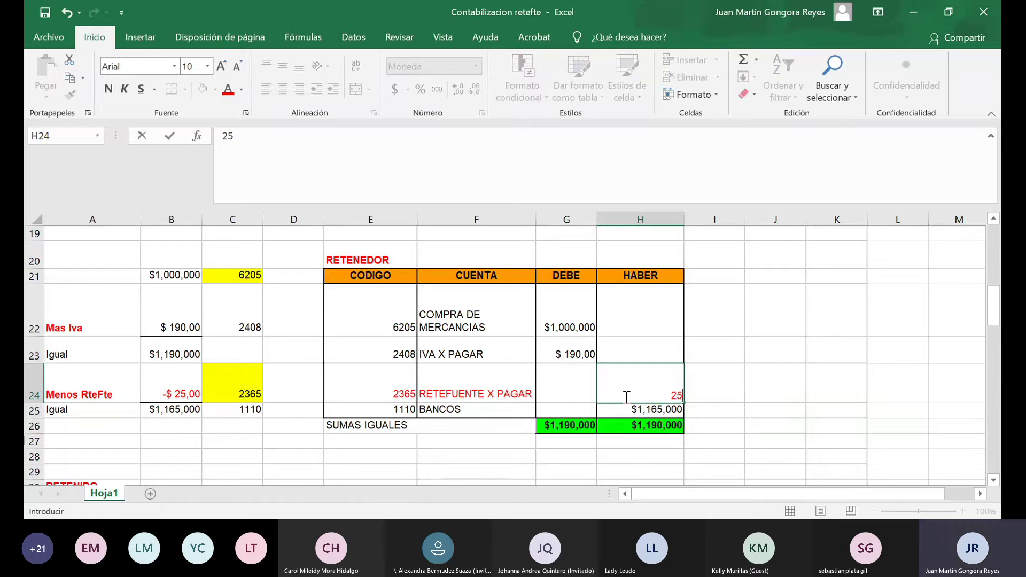
click(628, 388)
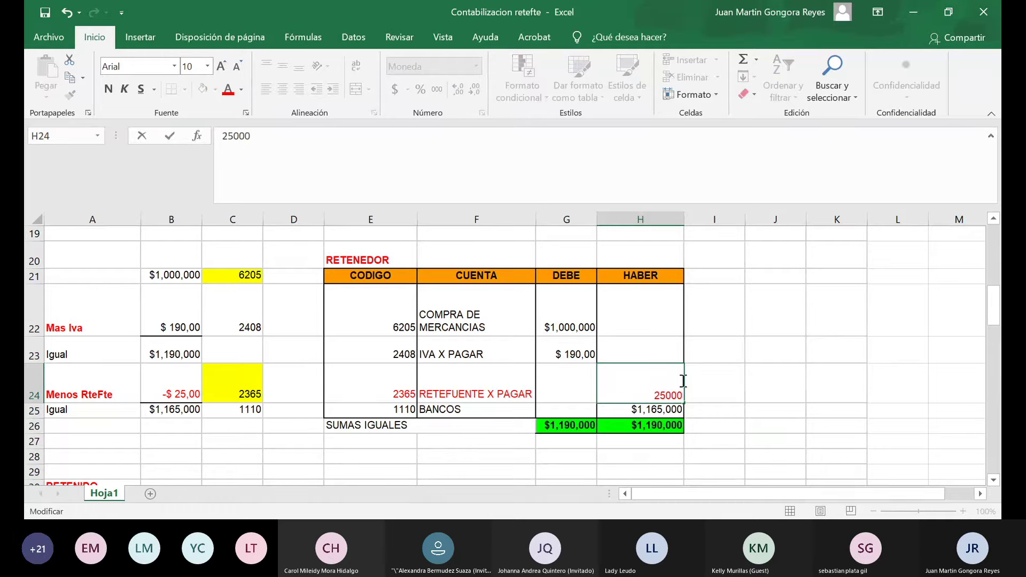
key(Return)
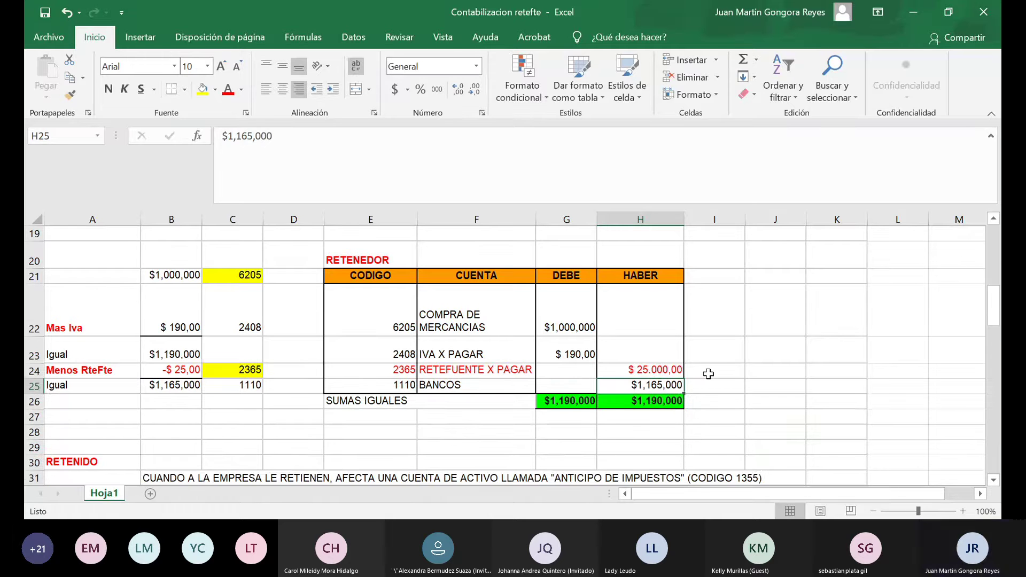
Format the RETEFUENTE X PAGAR amount in H24 as currency with 0 decimal places.
click(637, 370)
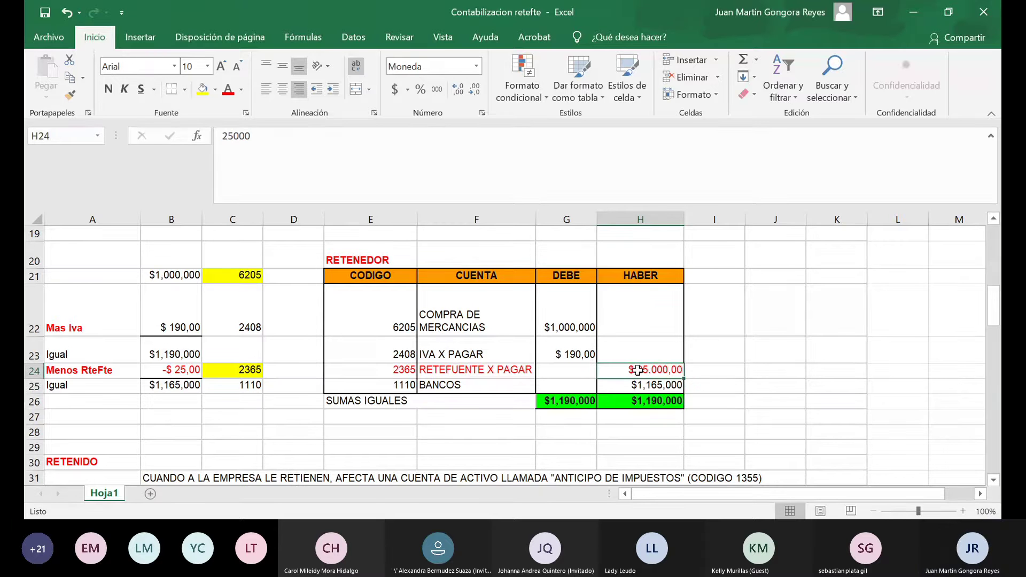
right_click(638, 369)
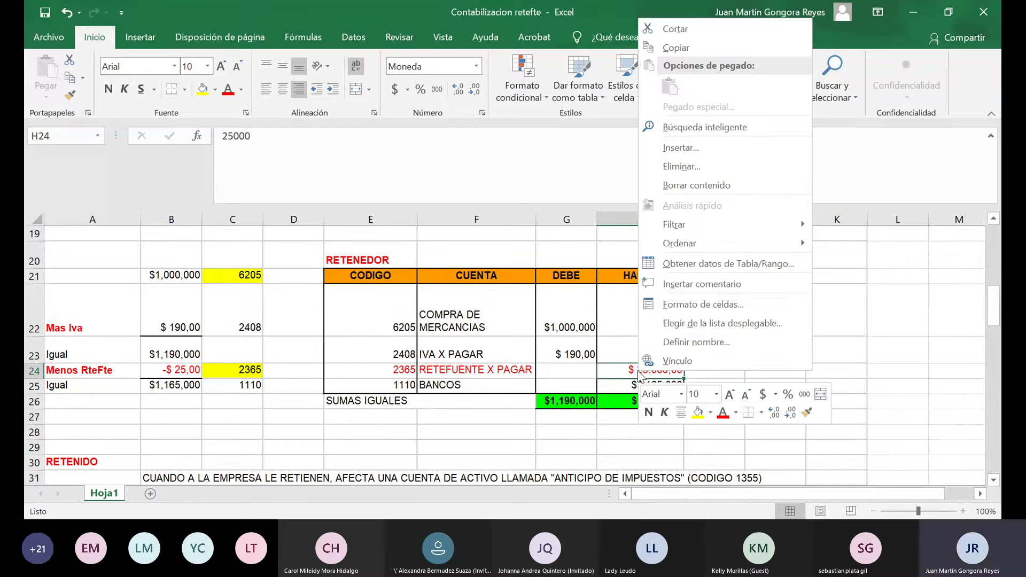
click(680, 305)
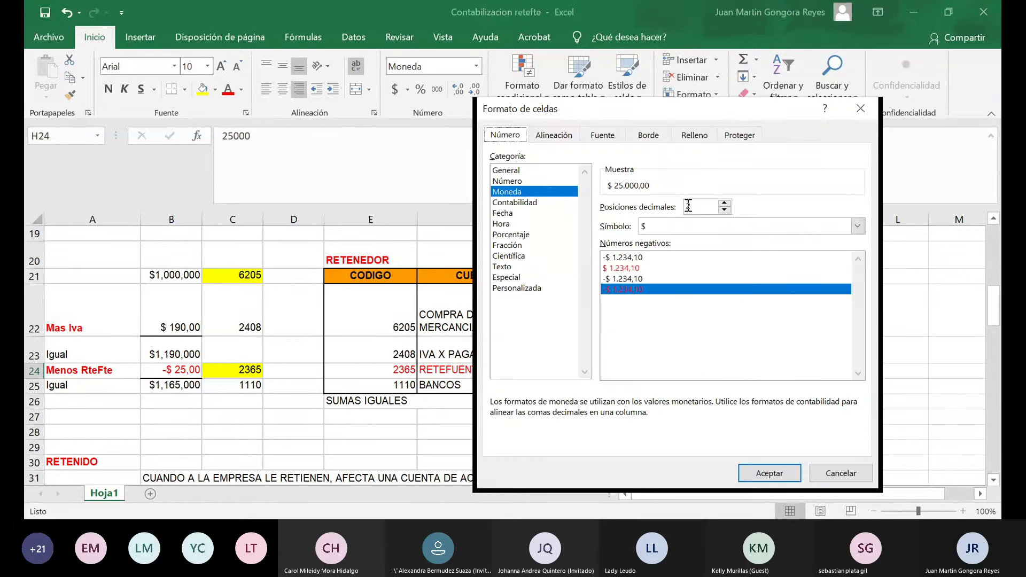
click(724, 210)
click(724, 211)
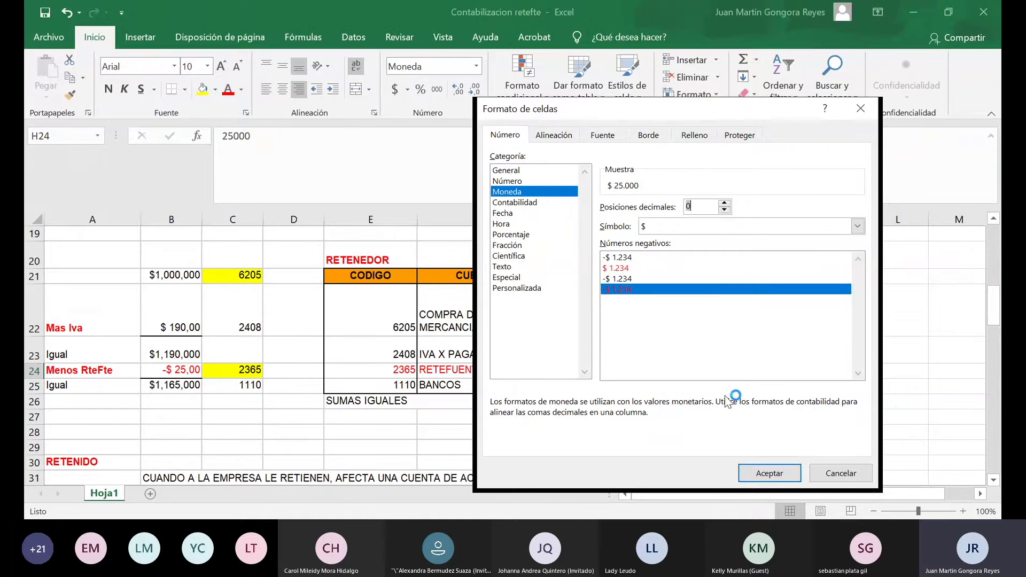
click(748, 473)
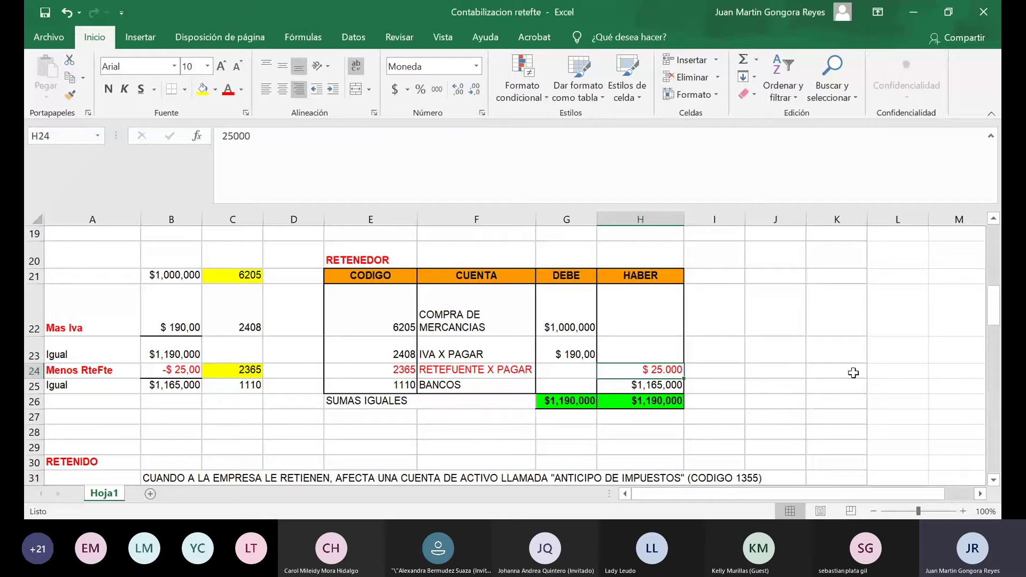
Compare the RETENEDOR purchase example and its accounting entry with the RETENIDO explanation and sale example below.
scroll(748, 321, down, 1)
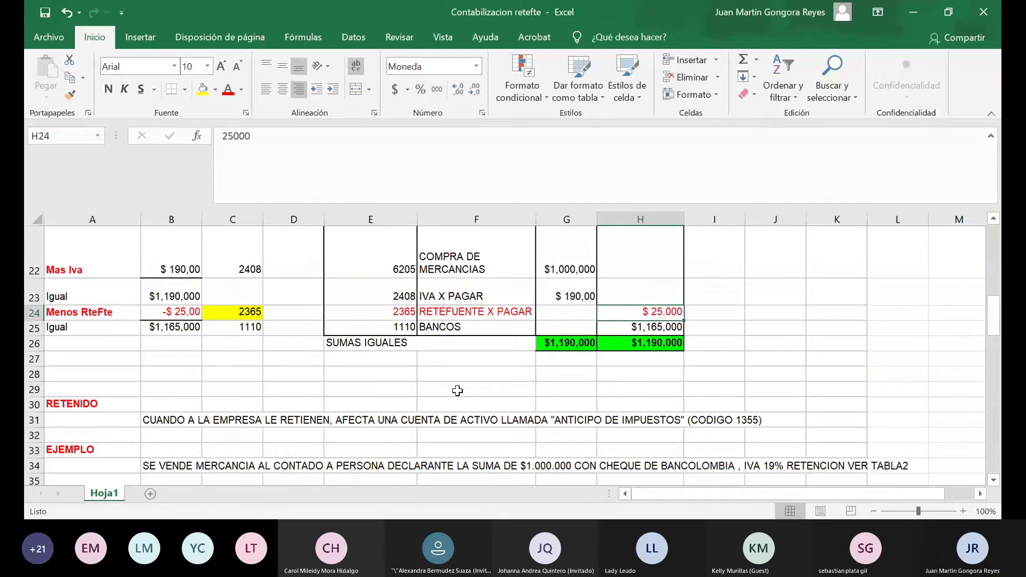
scroll(457, 391, up, 2)
scroll(443, 407, down, 1)
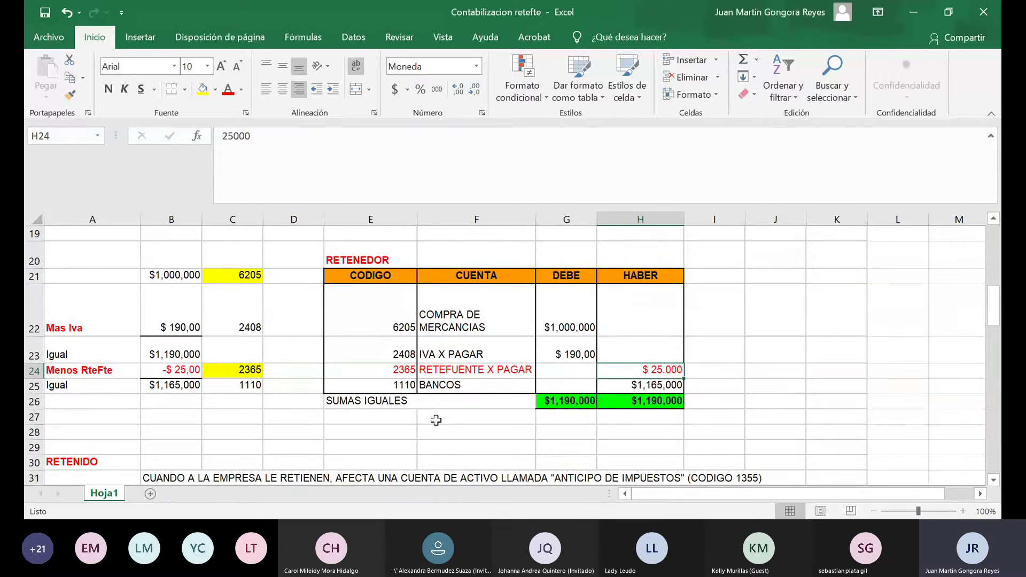
scroll(436, 421, down, 1)
scroll(106, 321, down, 1)
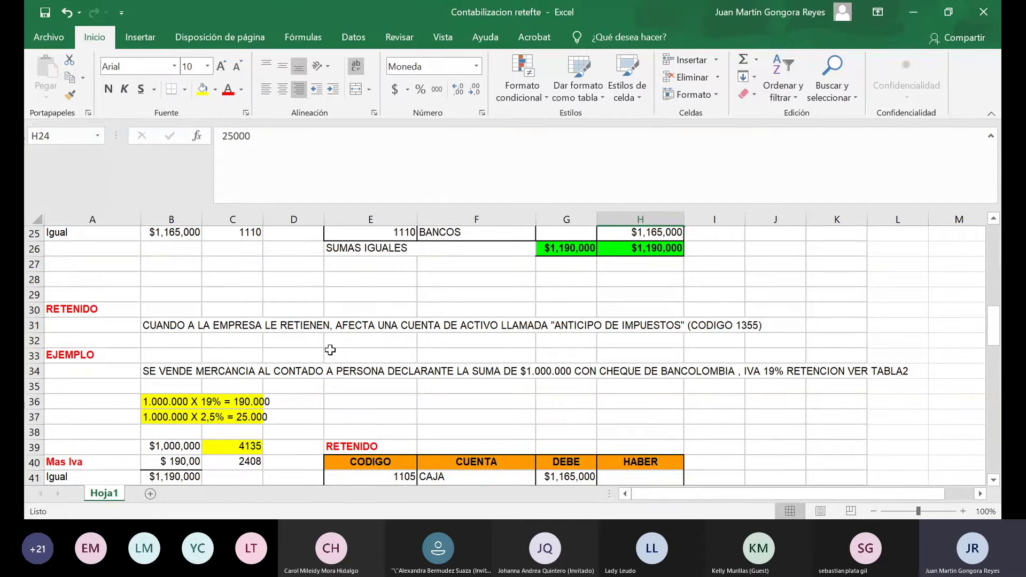
scroll(330, 350, up, 3)
scroll(328, 351, down, 1)
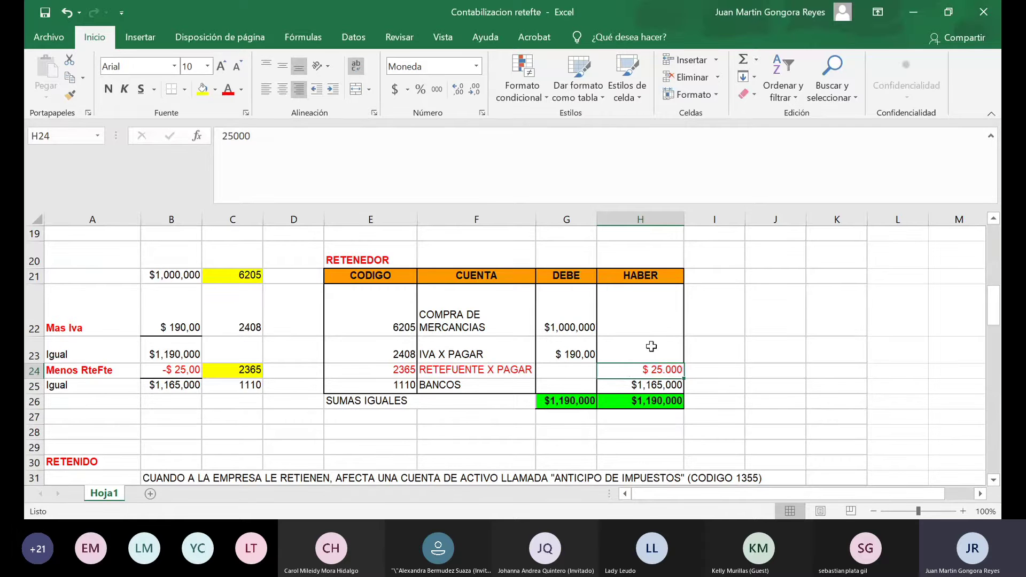
scroll(453, 407, down, 1)
scroll(454, 407, down, 2)
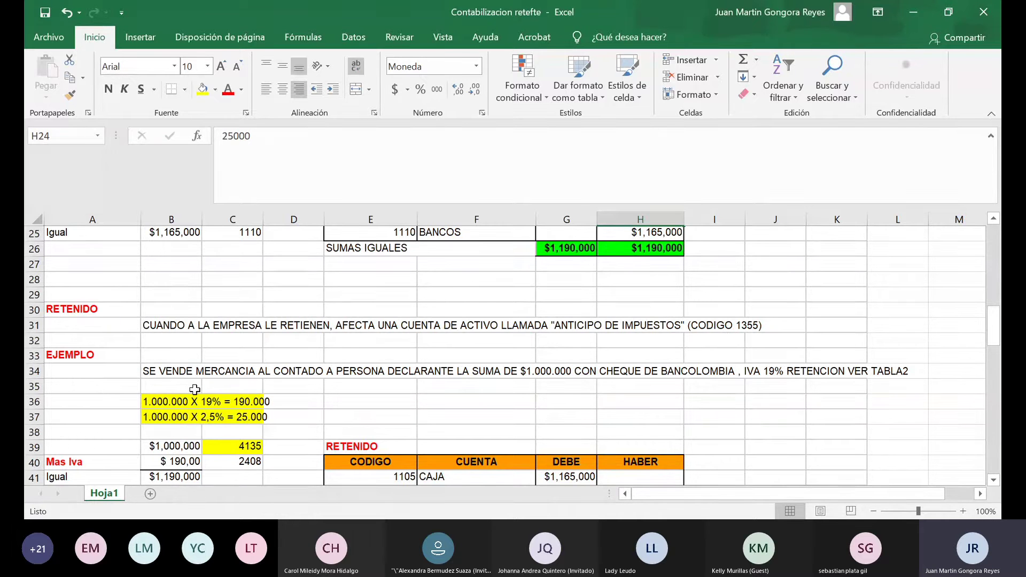
scroll(197, 392, up, 4)
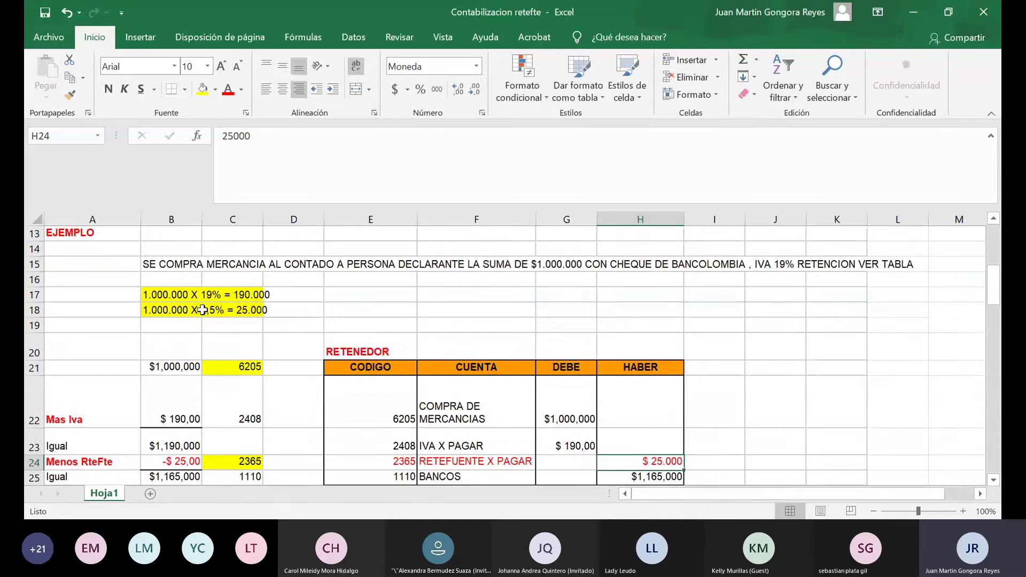
Examine the RETENIDO sale breakdown in rows 39 to 43, checking the sale, IVA and withholding amounts and the account codes.
scroll(211, 265, down, 5)
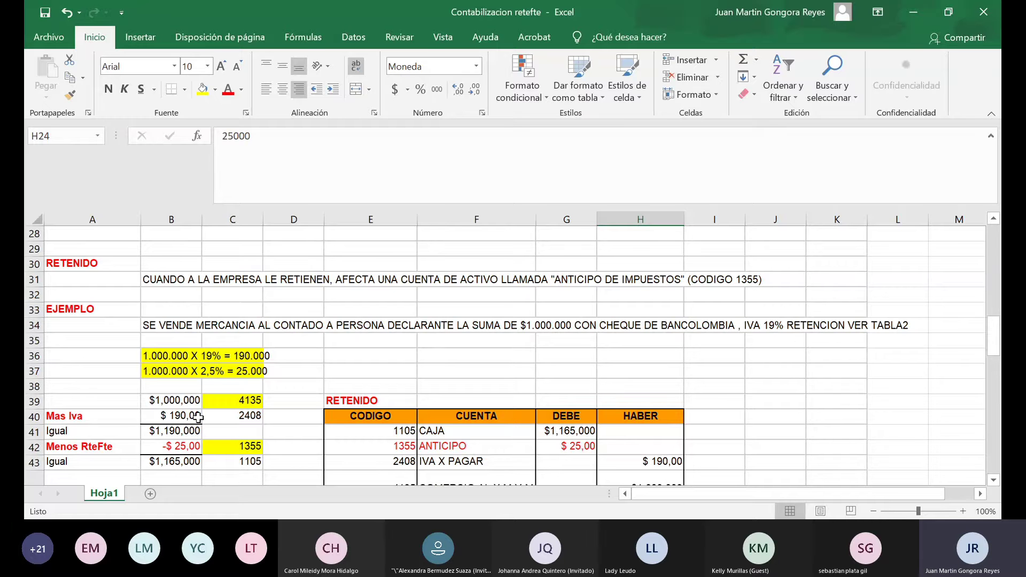
click(166, 400)
click(236, 400)
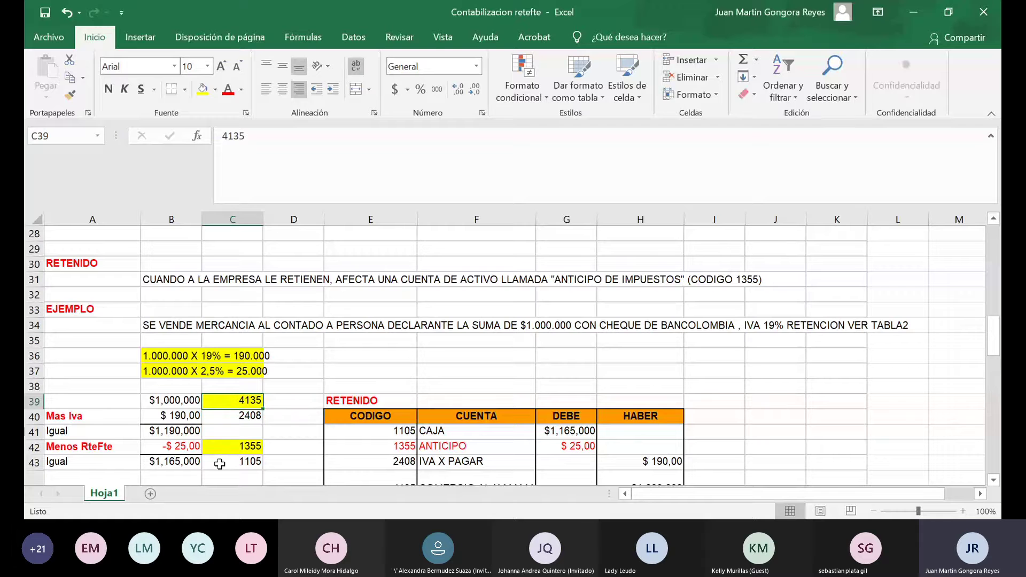
click(181, 416)
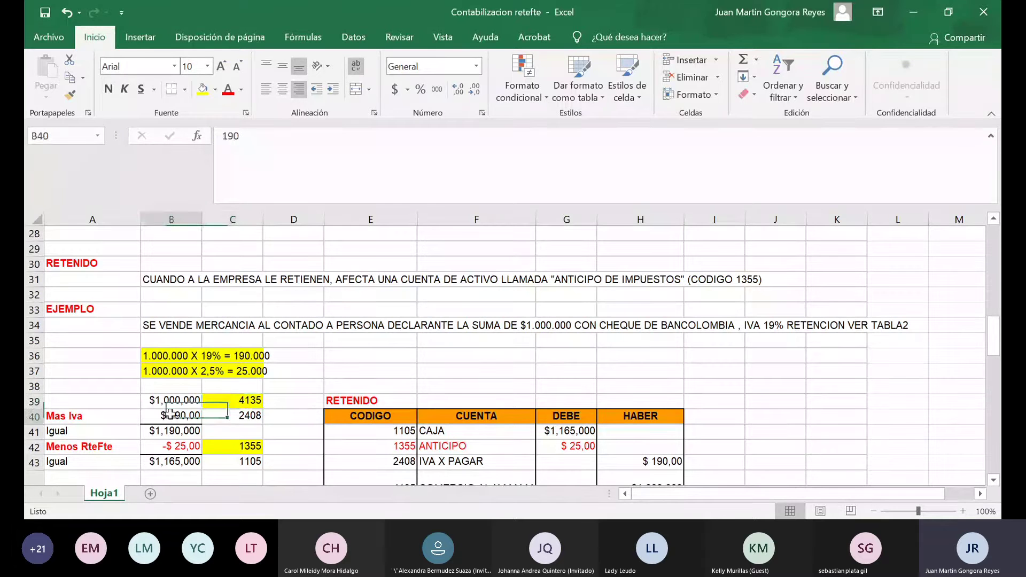
click(244, 421)
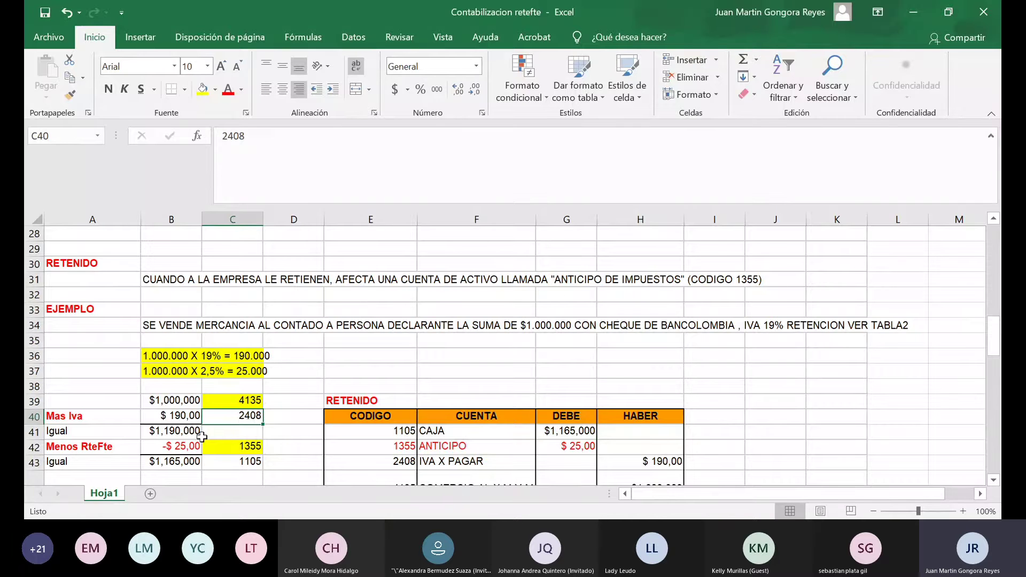
click(170, 447)
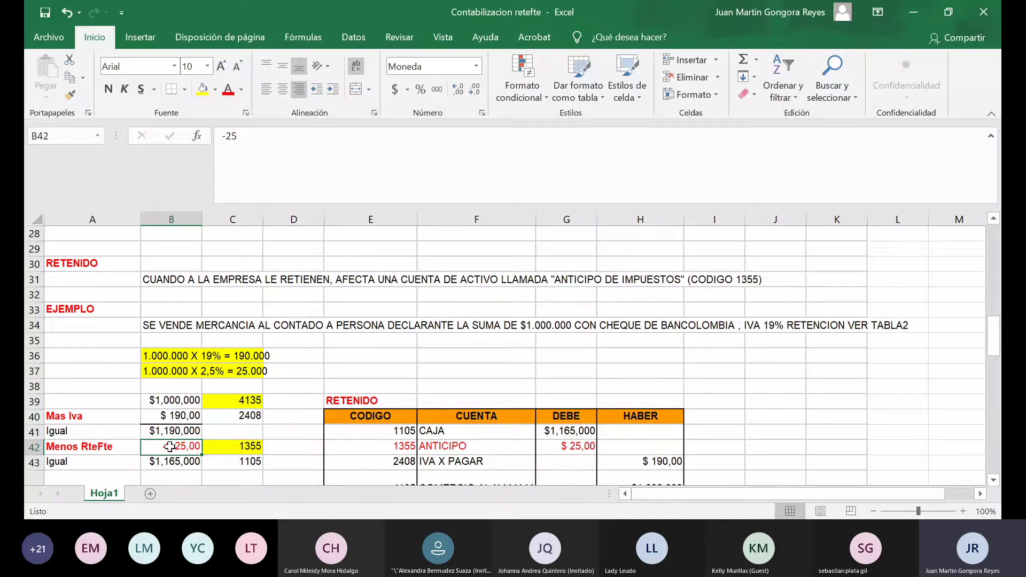
click(230, 447)
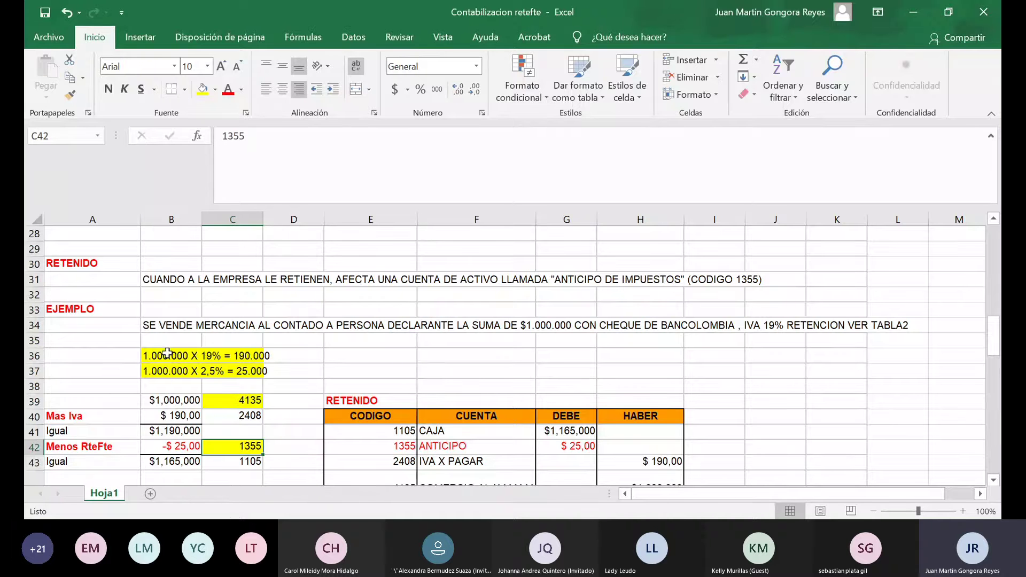
click(247, 463)
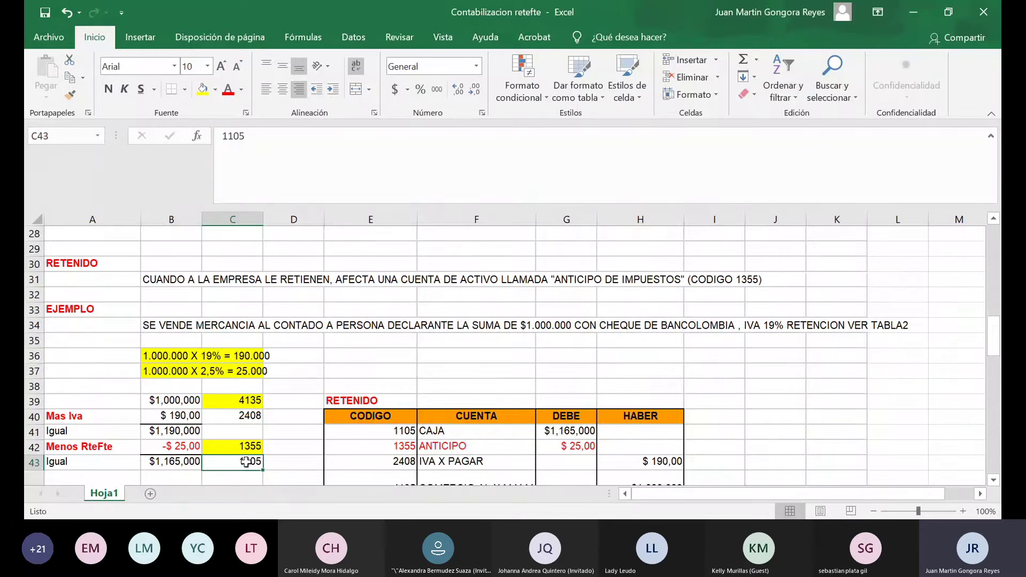
Compare the RETENEDOR and RETENIDO entries, examining the CAJA and ANTICIPO lines of the RETENIDO sale example.
scroll(245, 461, down, 1)
scroll(277, 394, up, 5)
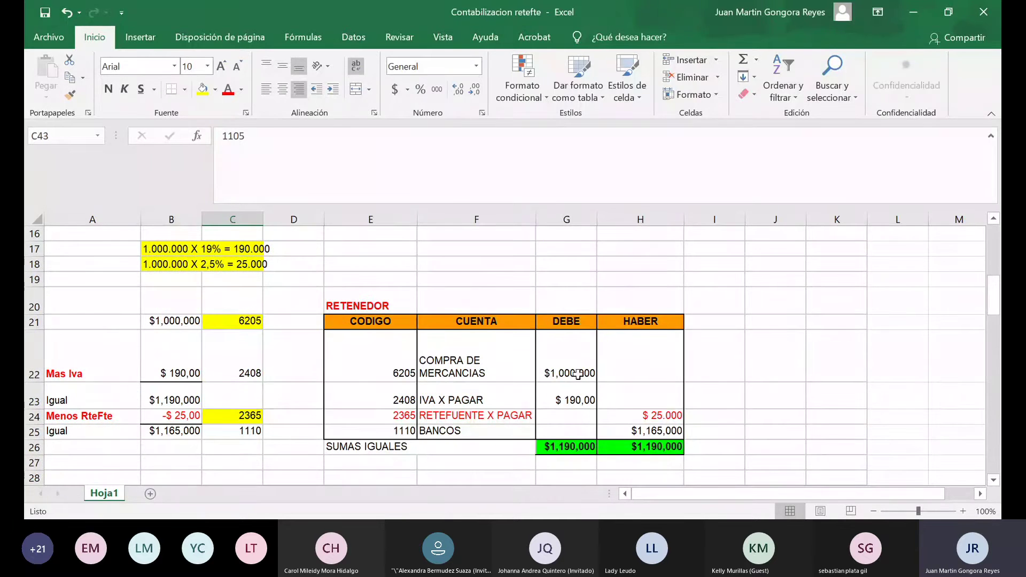
scroll(544, 398, down, 3)
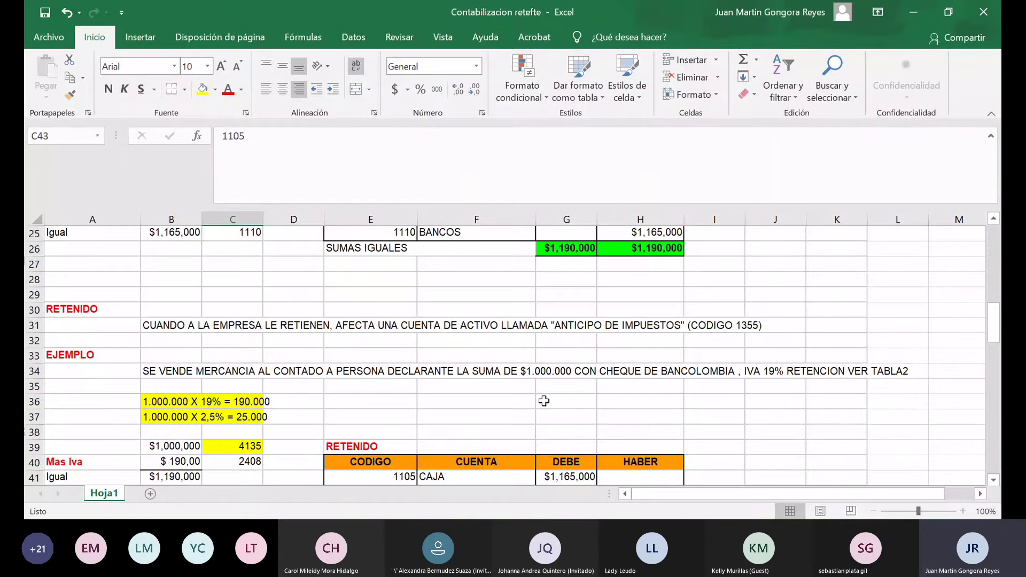
scroll(544, 401, down, 2)
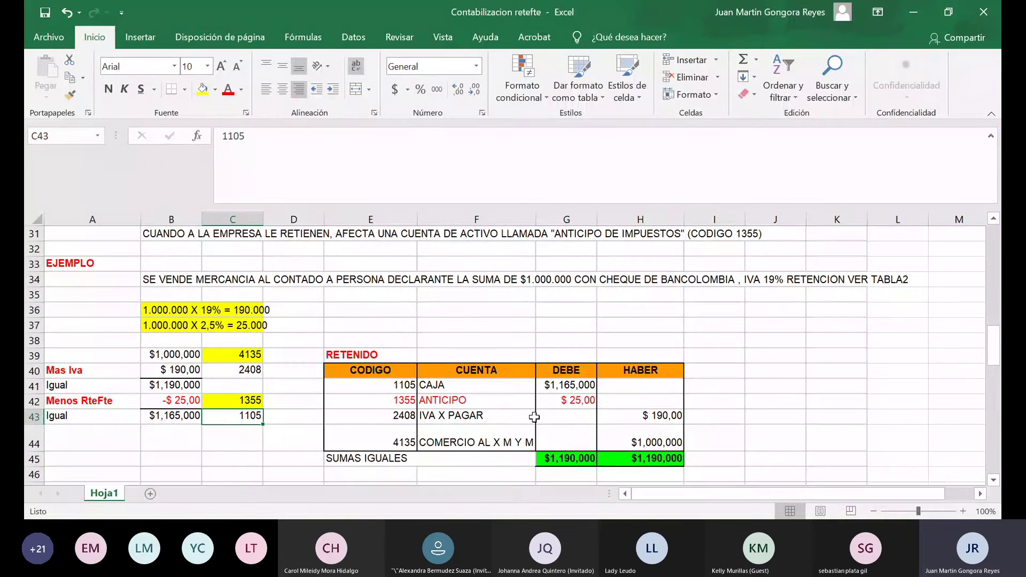
click(383, 386)
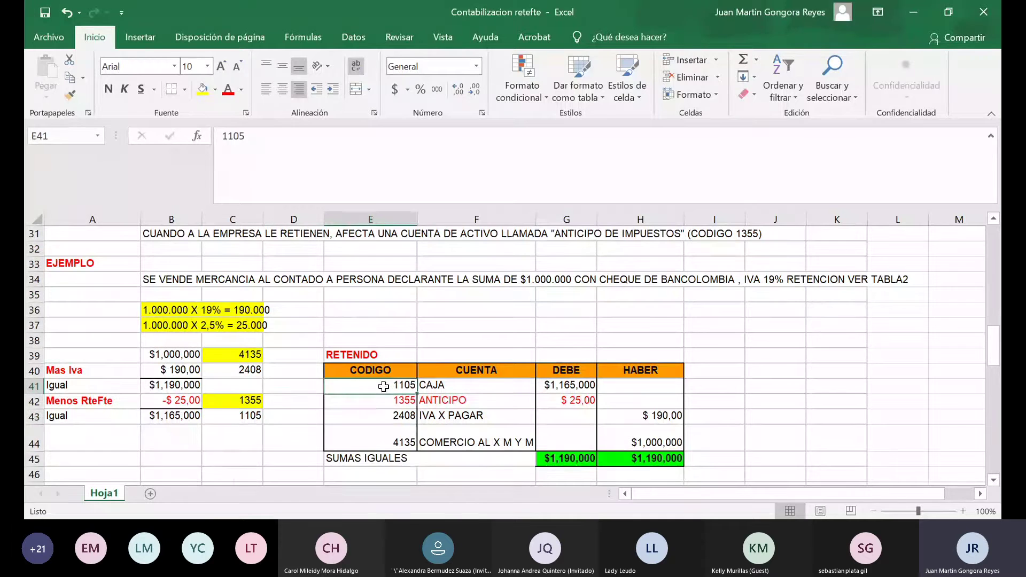
click(451, 386)
click(543, 387)
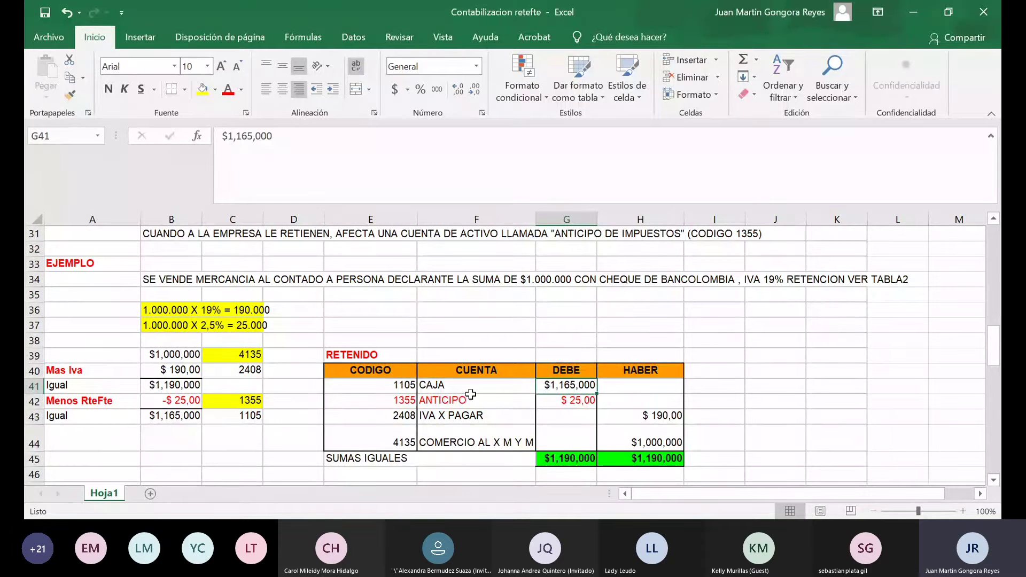
click(384, 402)
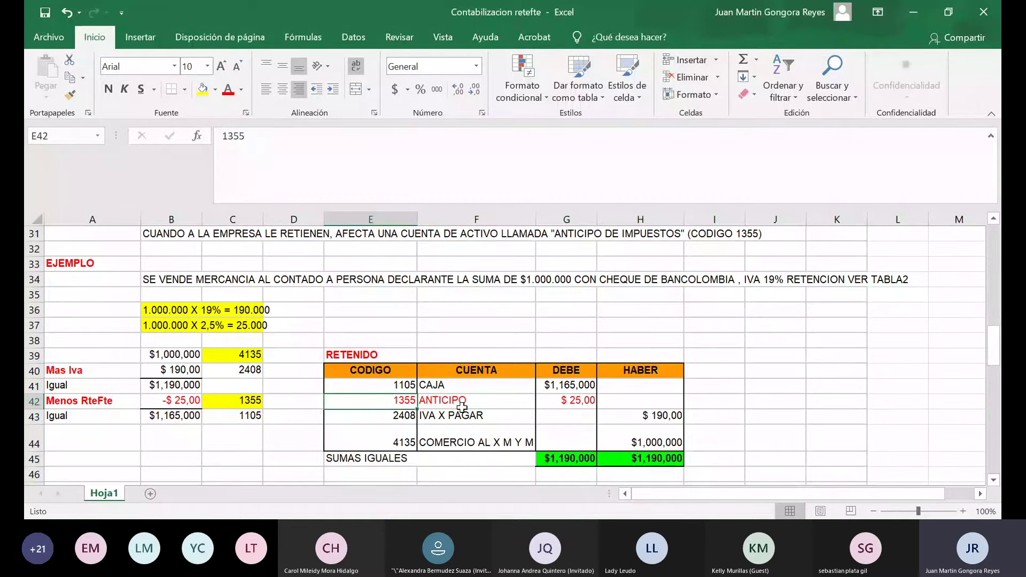
Enter 25000 as the DEBE amount for ANTICIPO in G42.
click(571, 402)
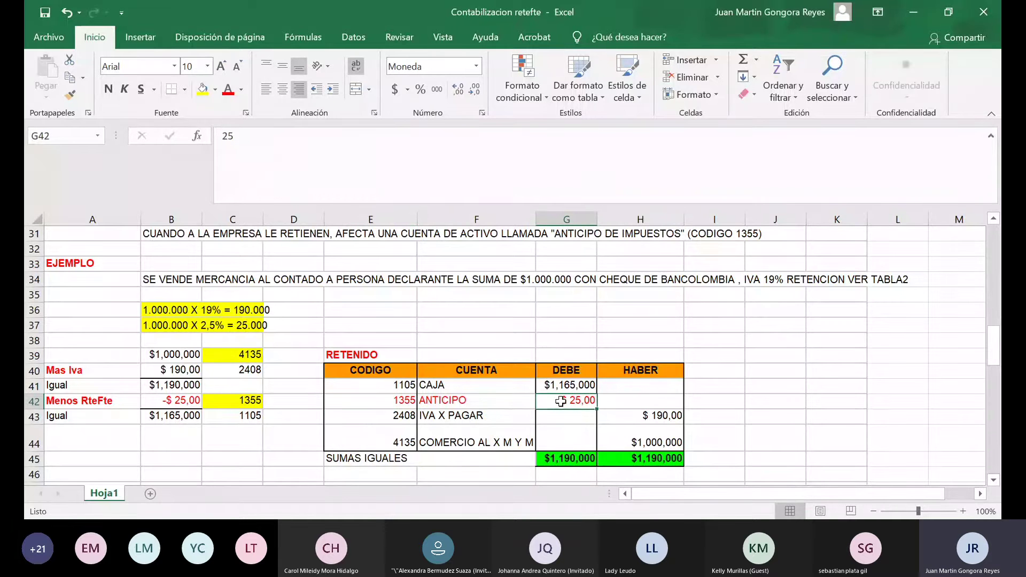
text(2)
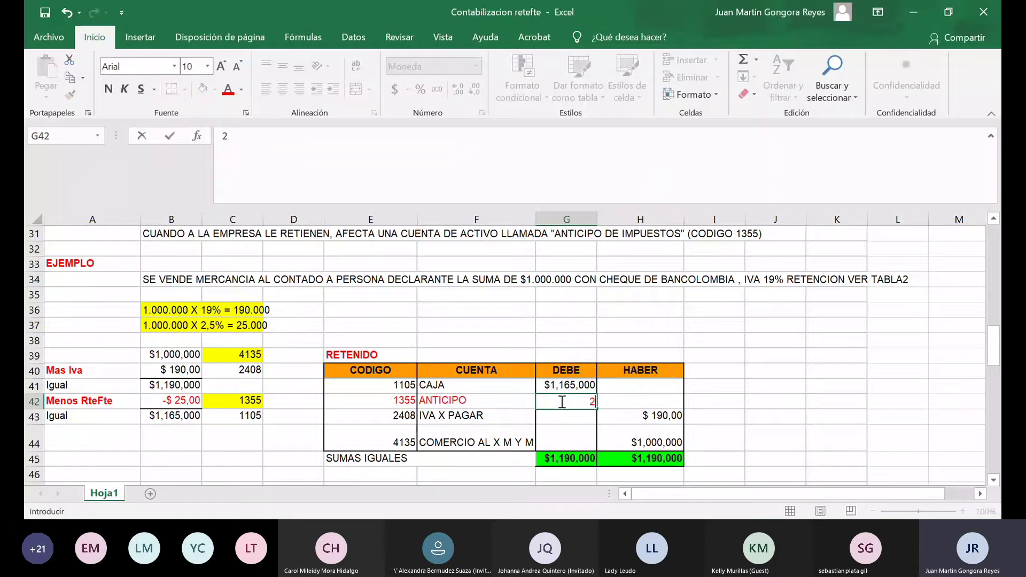
text(5.000)
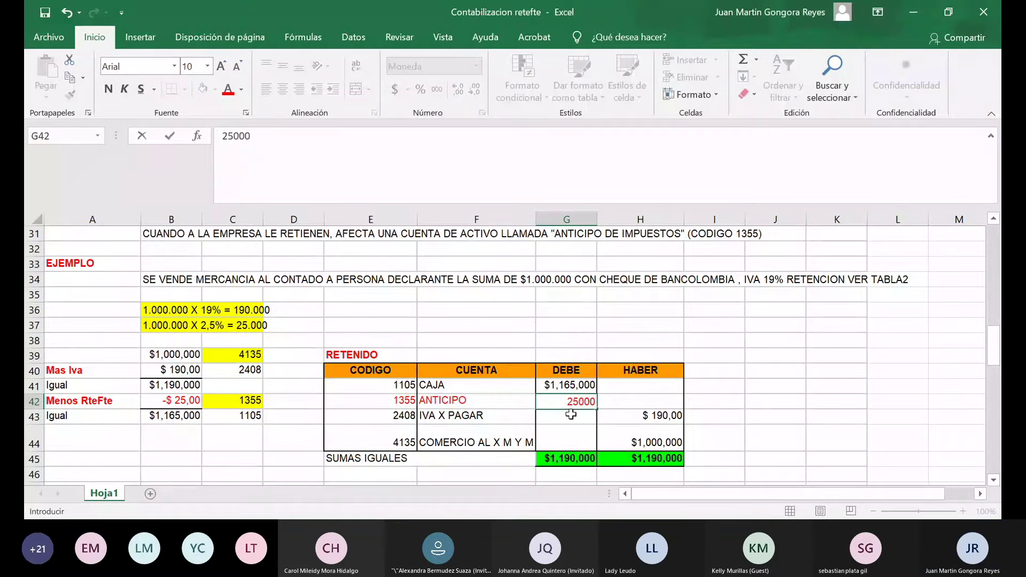
click(570, 416)
Format the ANTICIPO amount in G42 as currency with 0 decimal places.
click(569, 404)
right_click(568, 406)
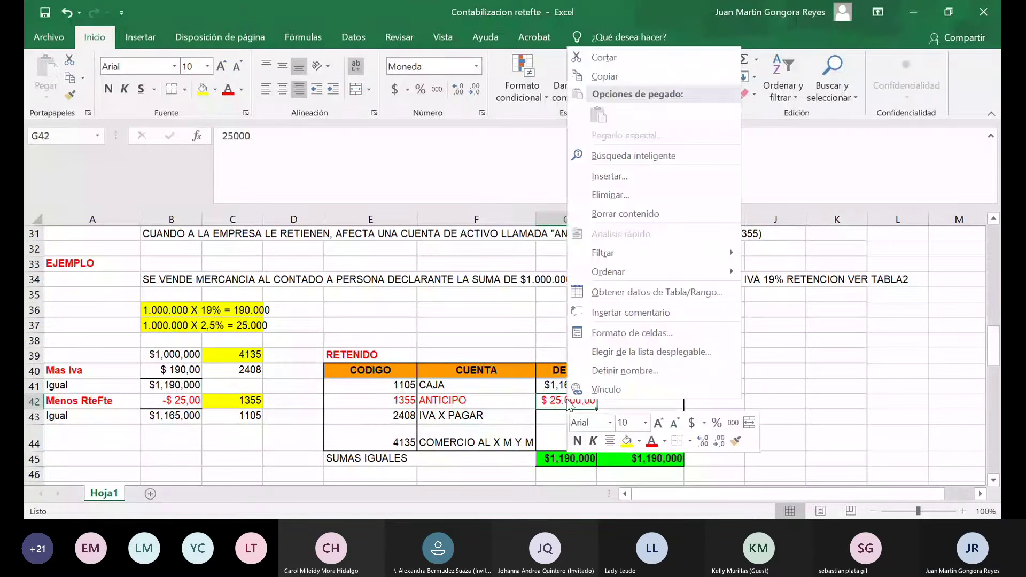
click(598, 333)
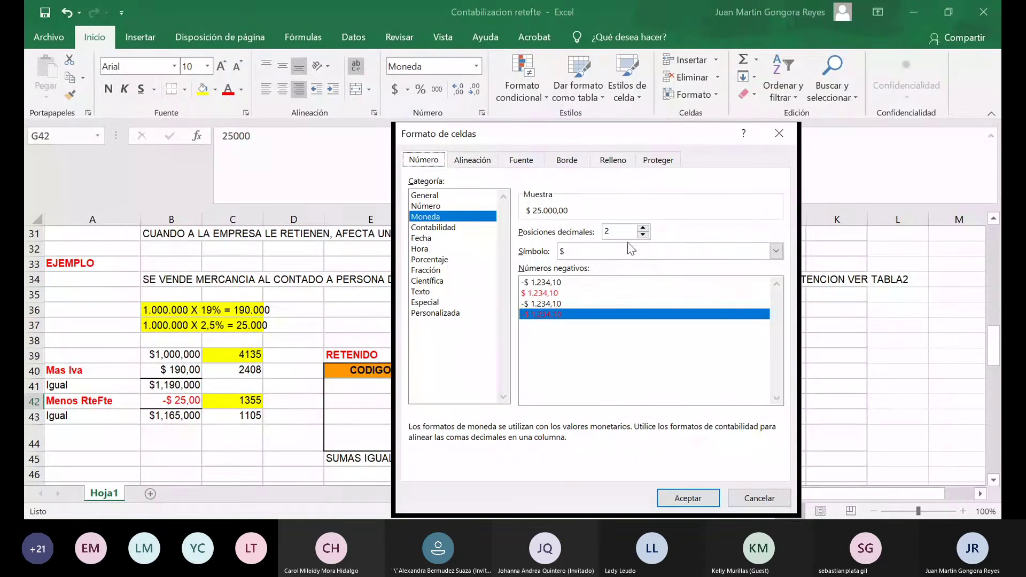
click(644, 235)
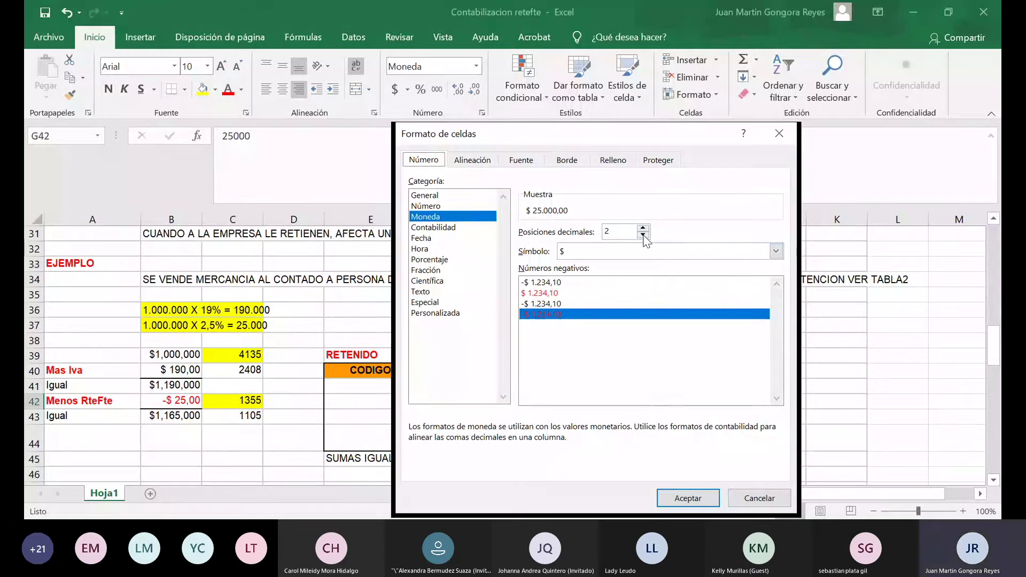
click(643, 235)
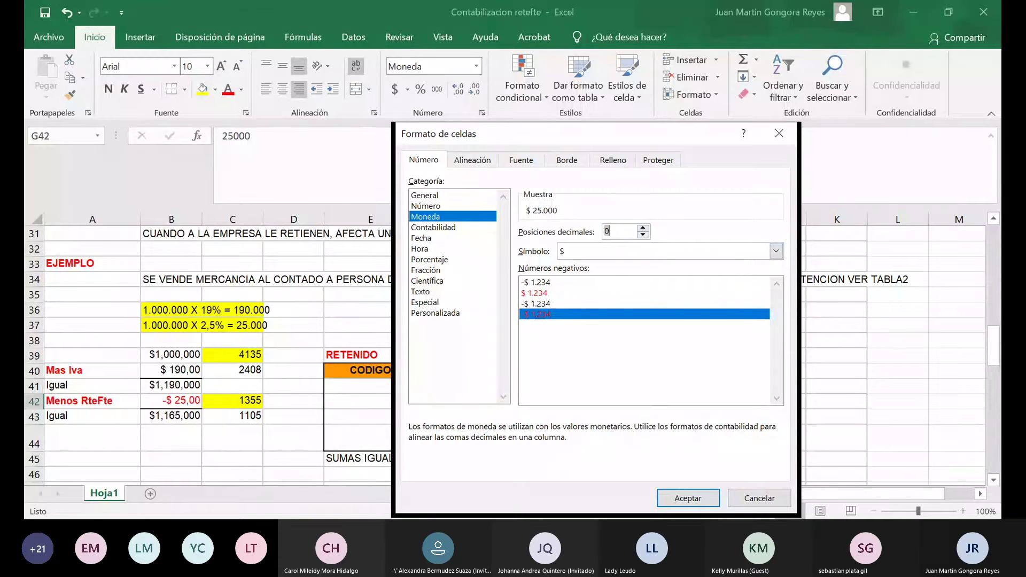
click(688, 498)
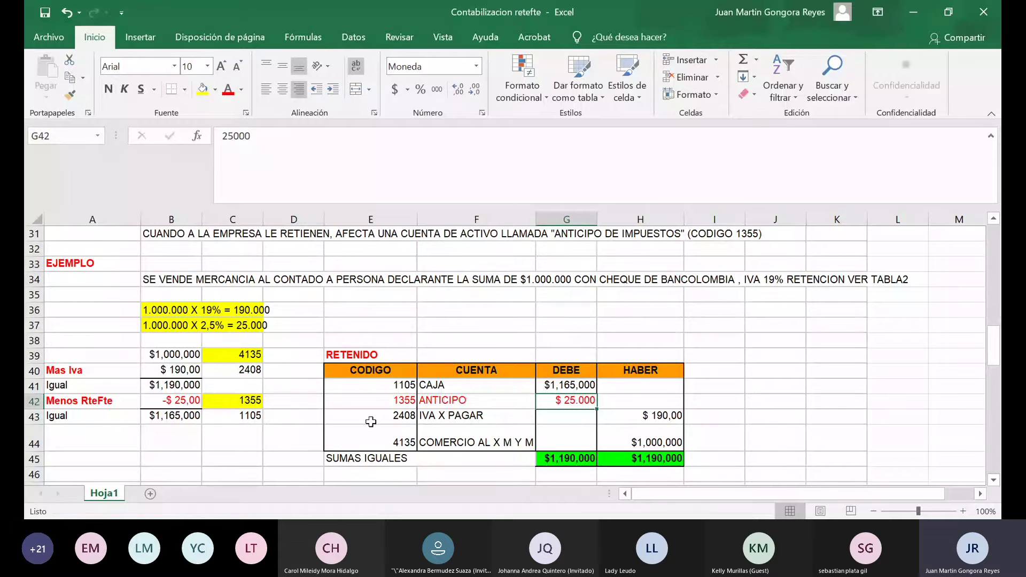
Examine the IVA X PAGAR amount and totals of the RETENIDO entry, plus the application exercise and its two solution tables.
click(662, 421)
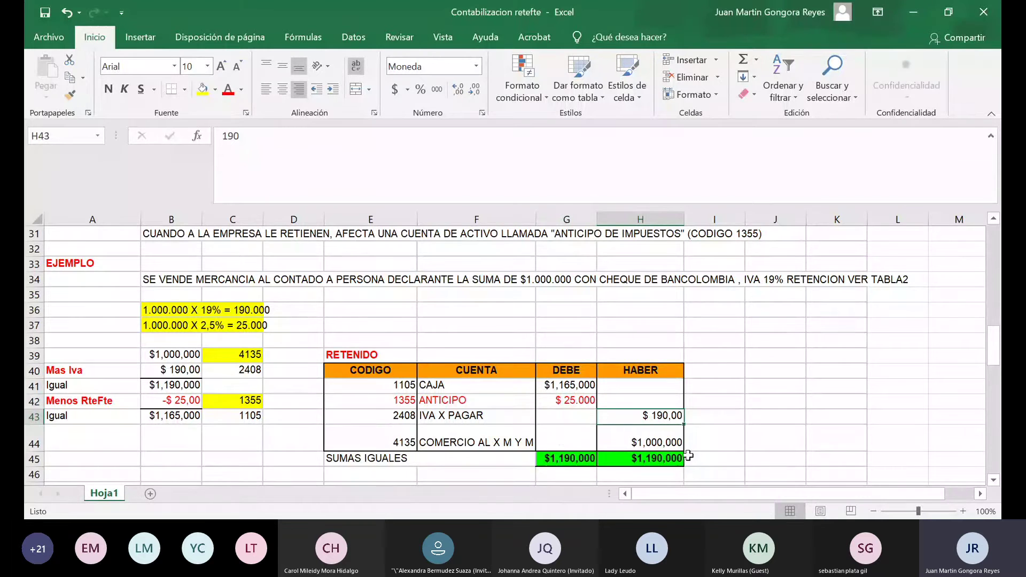
scroll(561, 439, down, 1)
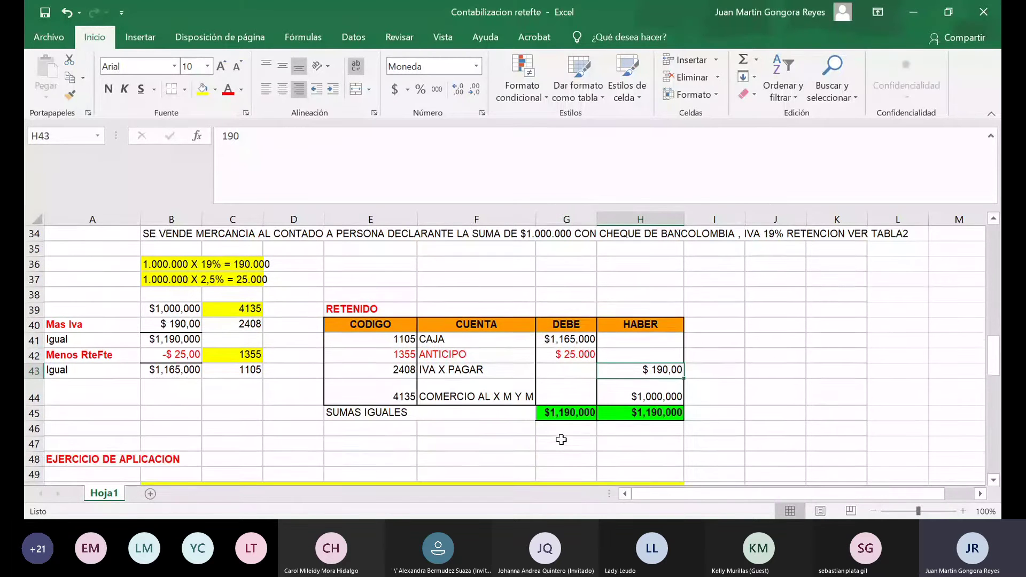
scroll(561, 439, up, 4)
scroll(561, 440, down, 3)
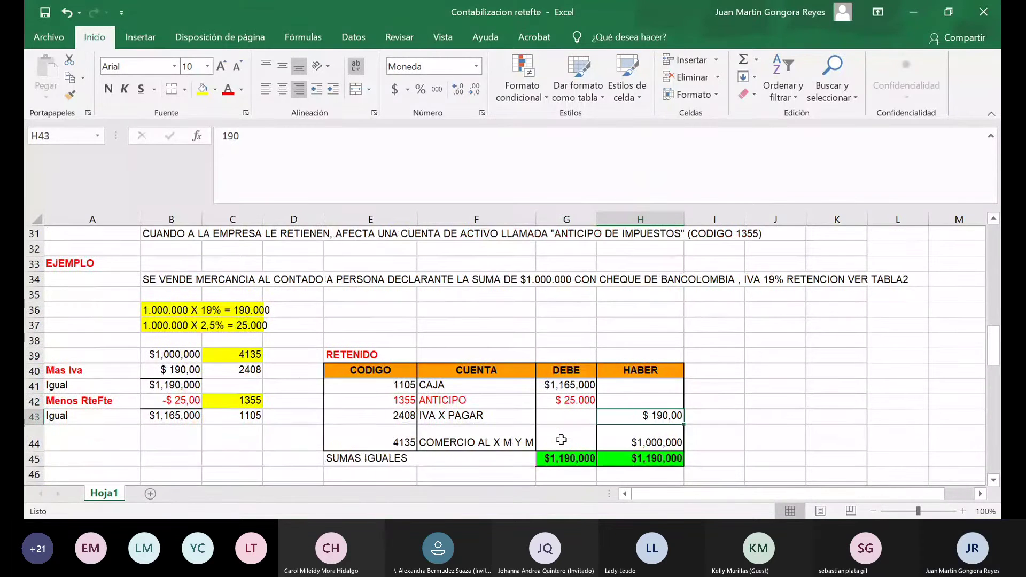
scroll(561, 439, down, 3)
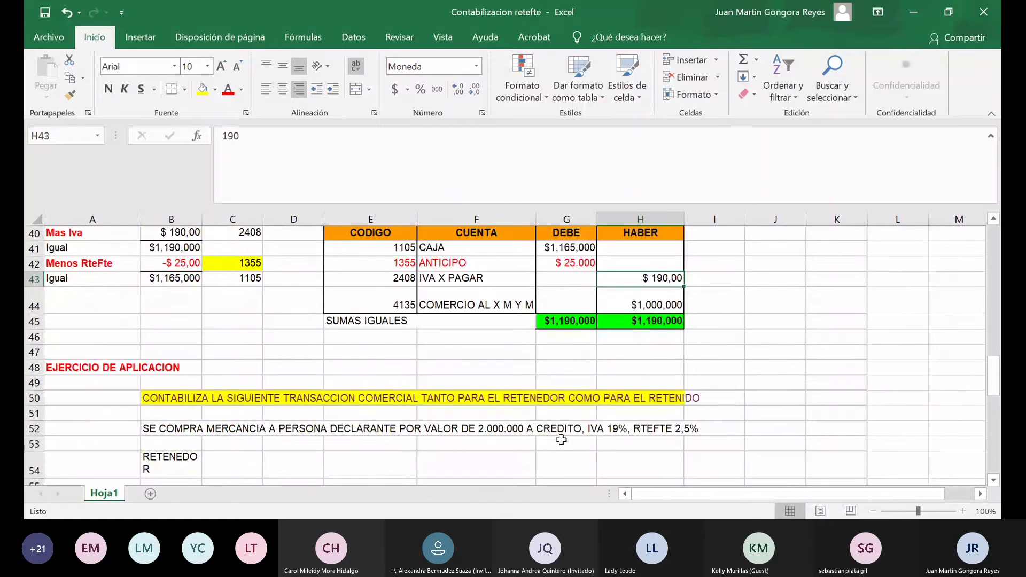
scroll(561, 440, down, 5)
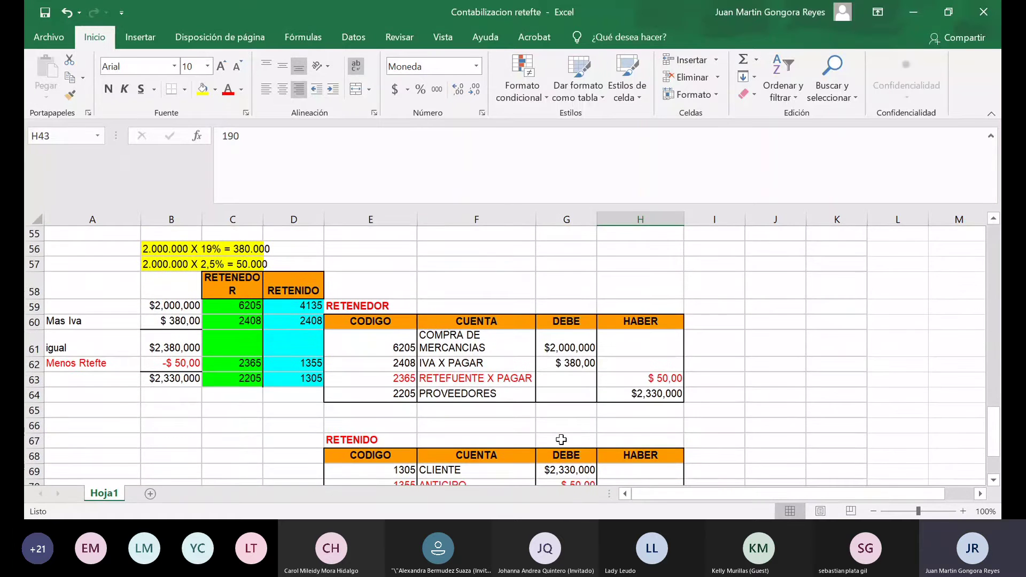
scroll(561, 439, down, 3)
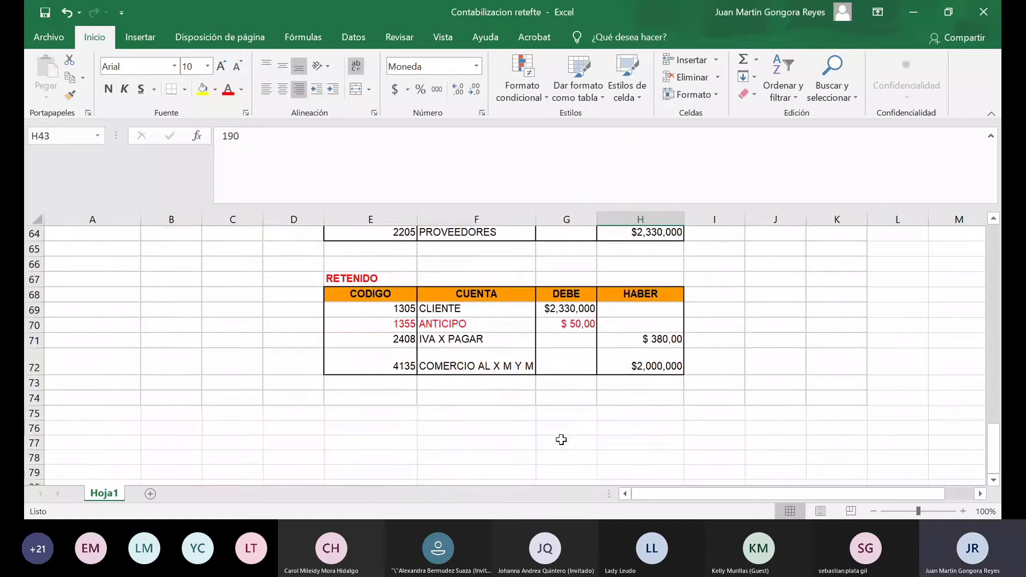
scroll(561, 439, up, 2)
scroll(561, 439, up, 3)
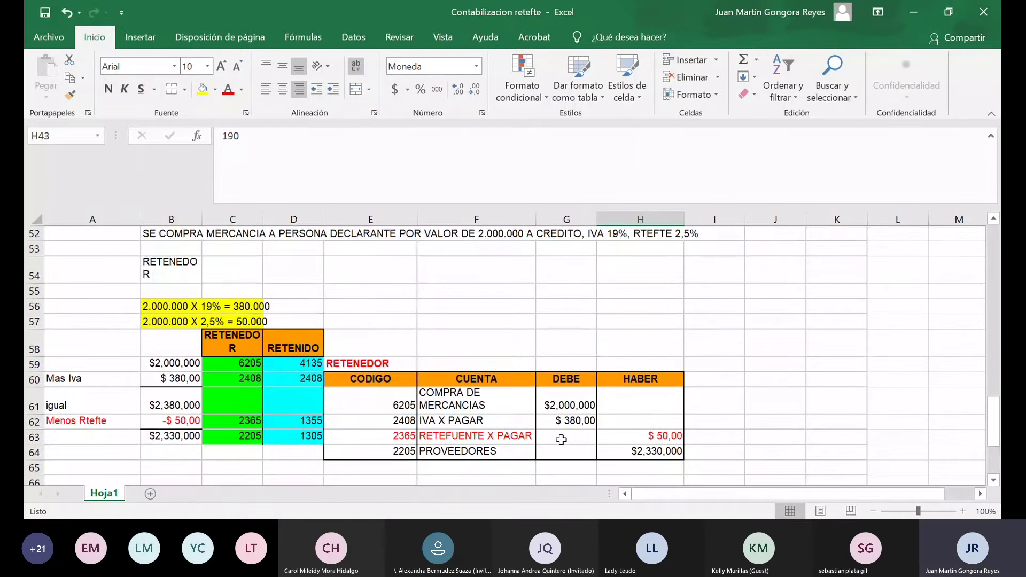
scroll(561, 439, up, 1)
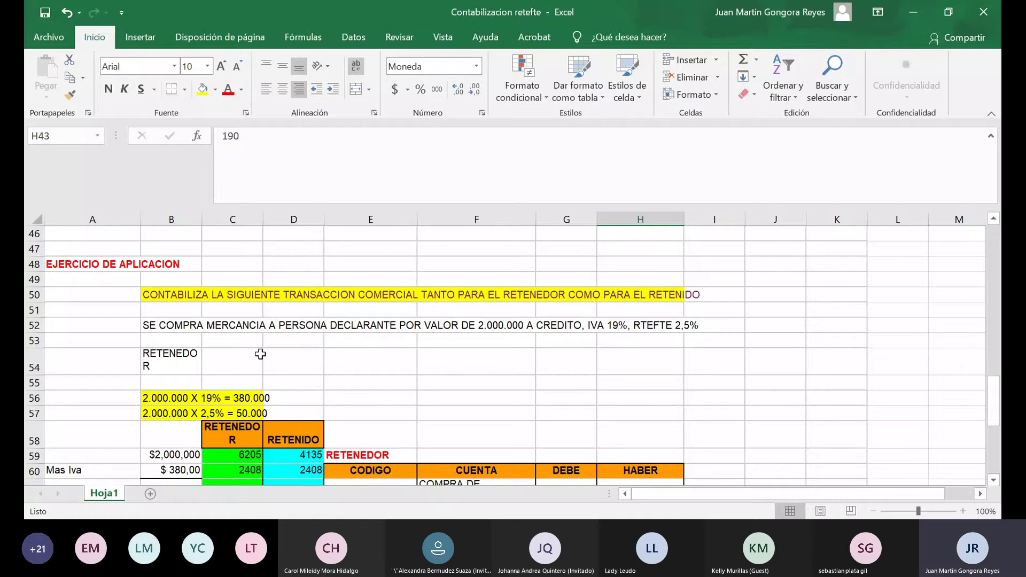
scroll(261, 354, up, 1)
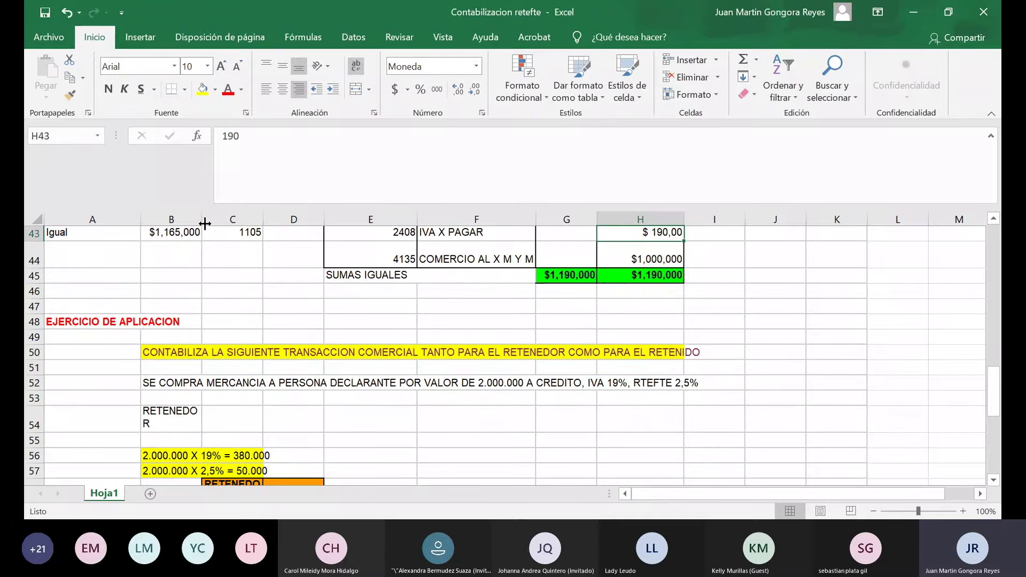
Widen columns B and C so the RETENEDOR labels in B54 and C58 each fit on one line.
drag(202, 223, 238, 223)
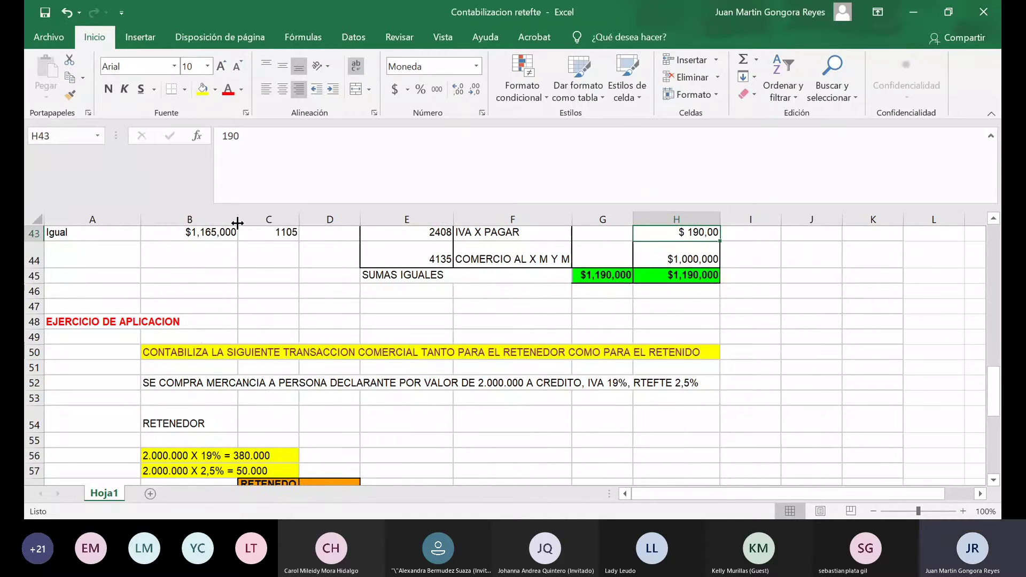
scroll(345, 451, down, 1)
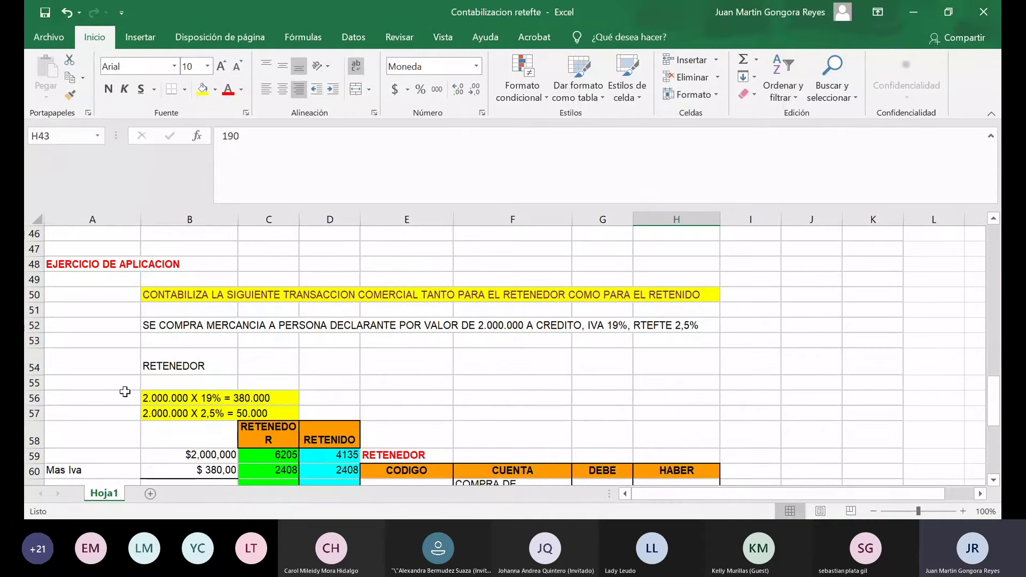
scroll(242, 427, down, 2)
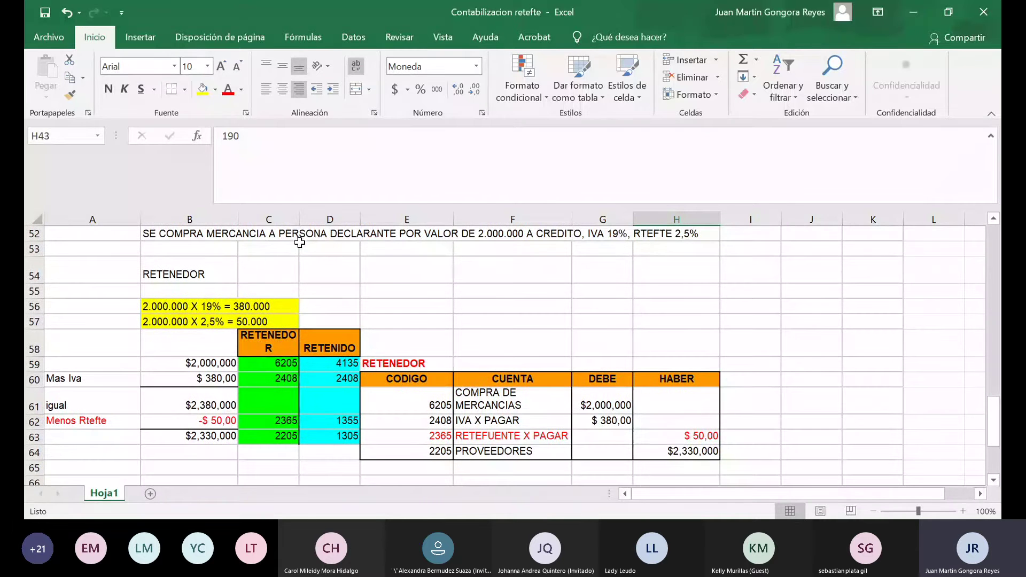
drag(299, 219, 322, 219)
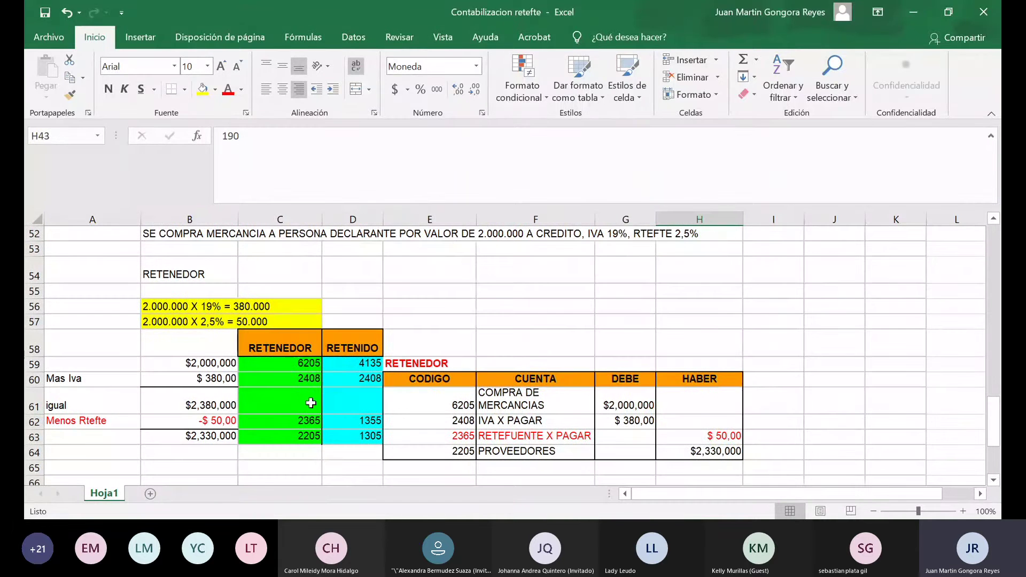
Examine the exercise's purchase breakdown in B59 to B63, the PROVEEDORES amount in H64 and the RETENIDO entry below.
click(184, 363)
click(186, 384)
click(186, 406)
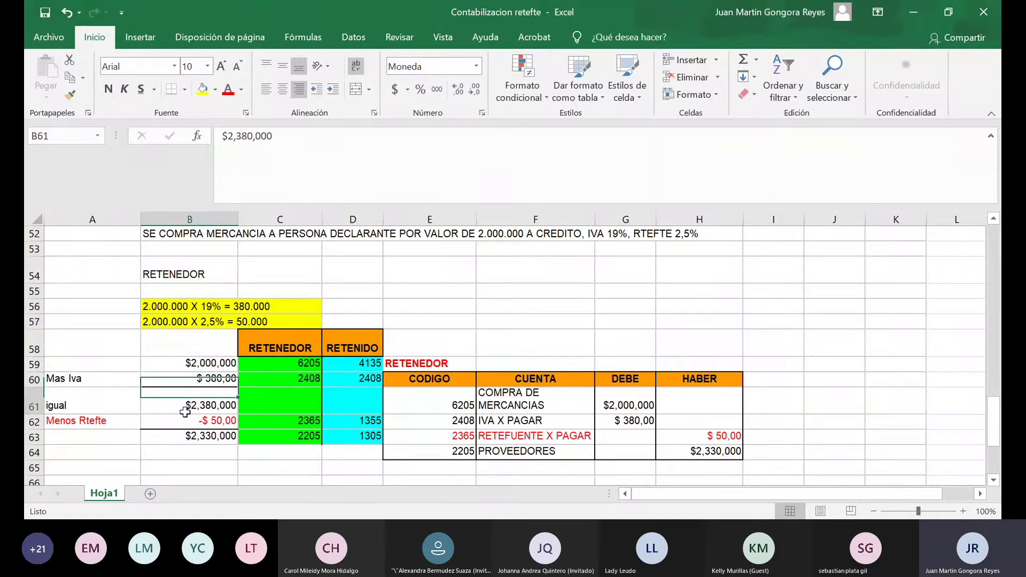
click(186, 421)
click(185, 438)
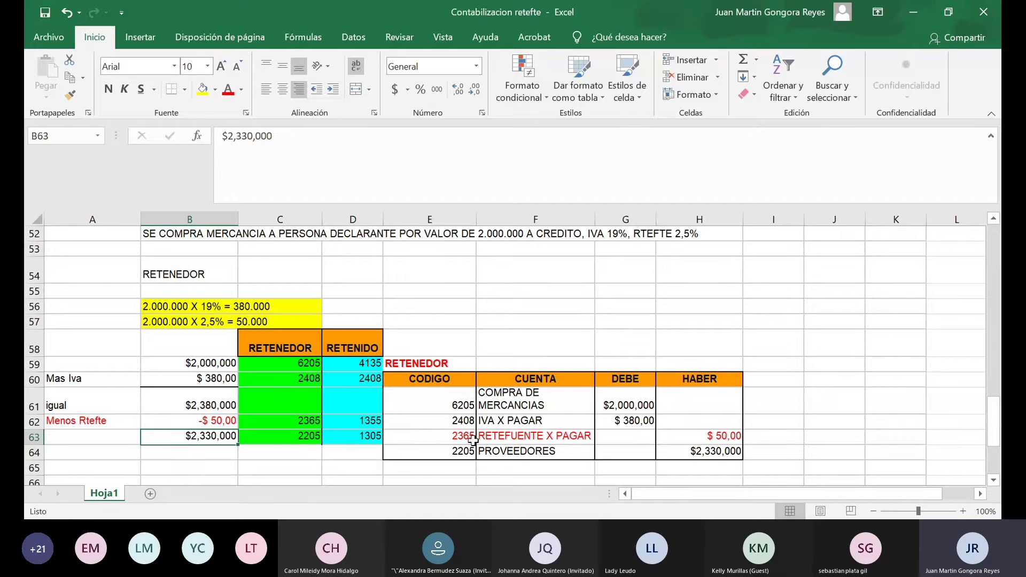
click(688, 452)
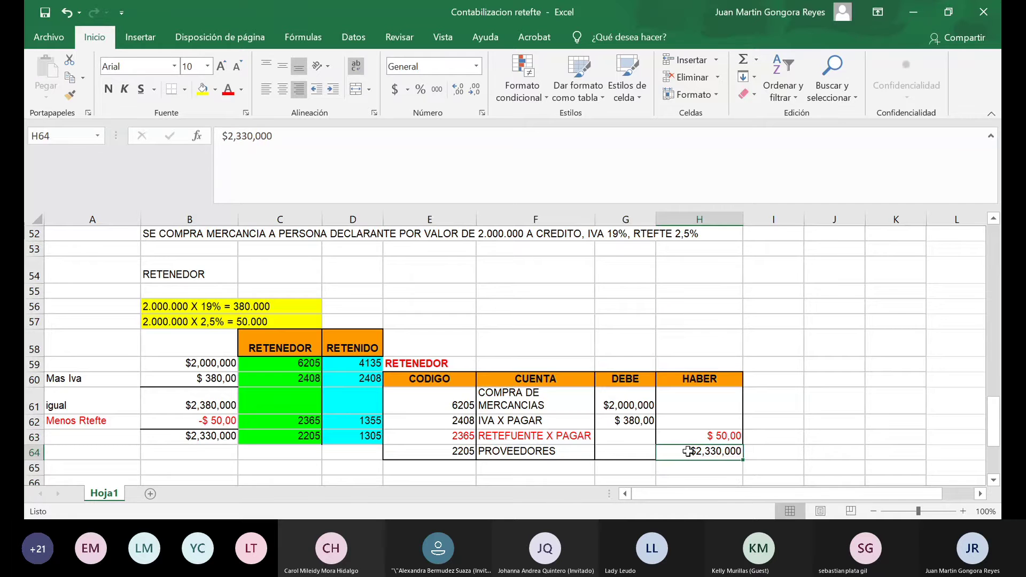
scroll(688, 451, down, 3)
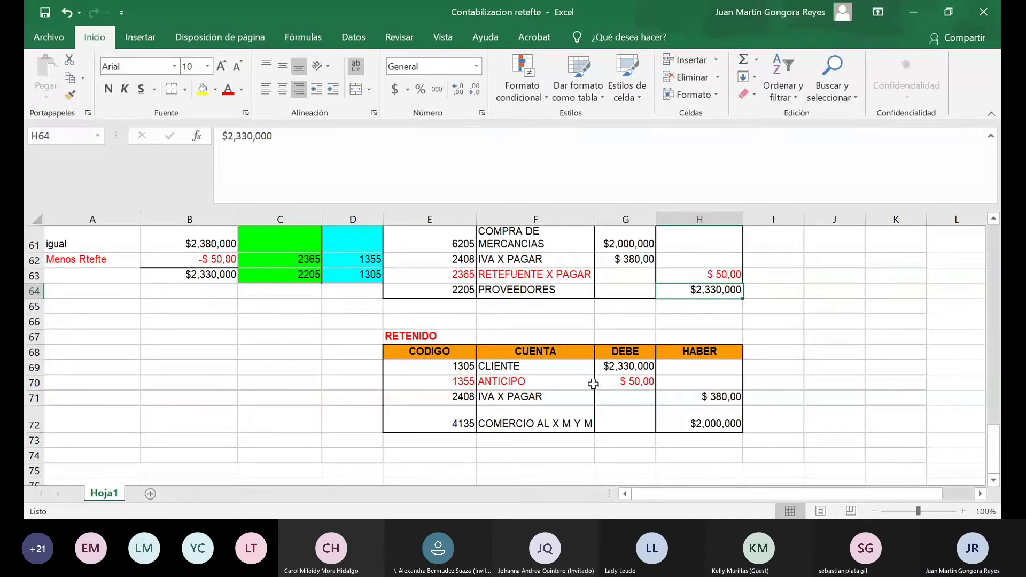
scroll(670, 392, up, 1)
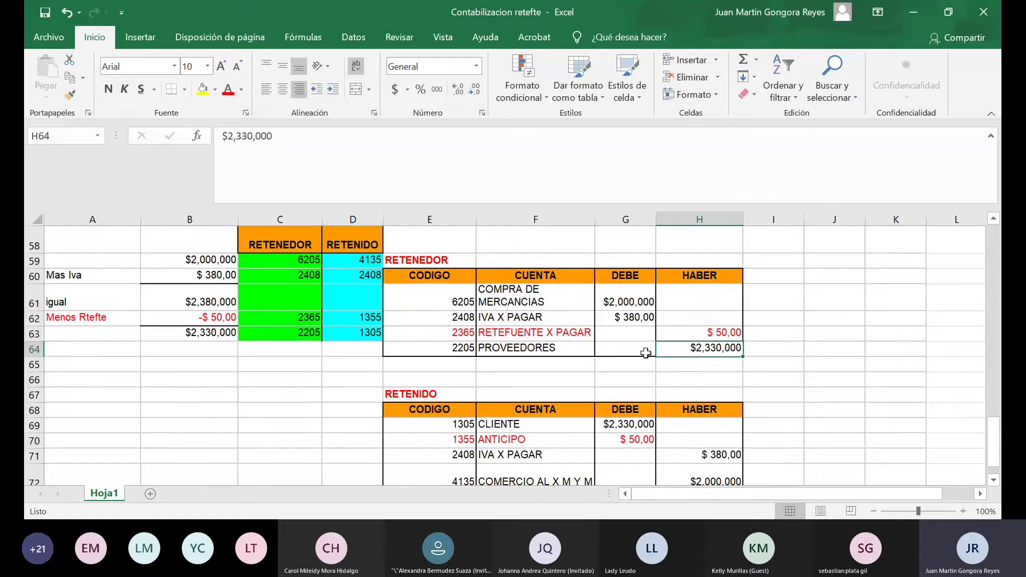
Enter 38000 as the DEBE amount for IVA X PAGAR in G62 of the exercise's RETENEDOR entry.
click(625, 316)
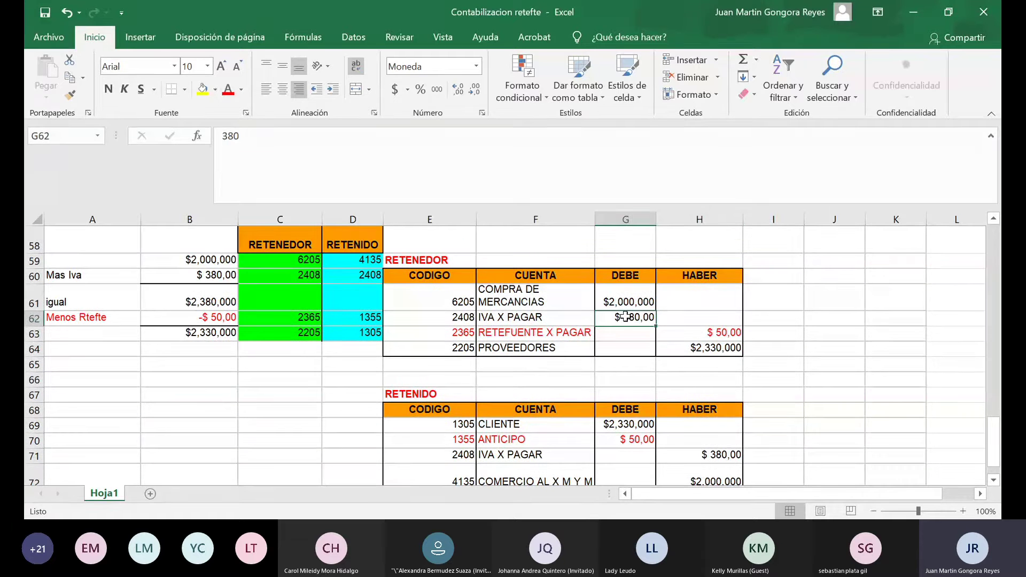
text(38.000)
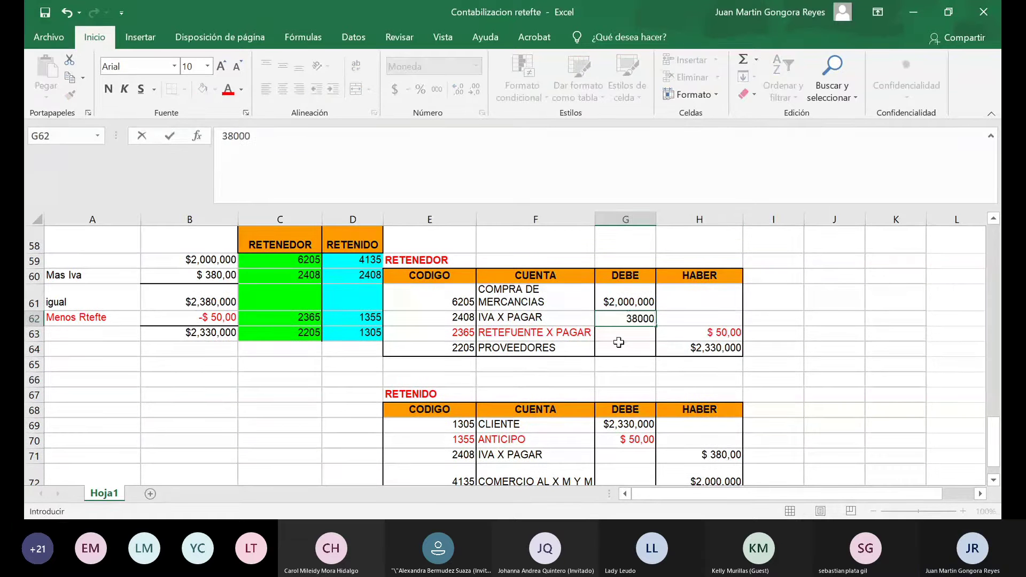
key(Return)
key(Return)
click(624, 317)
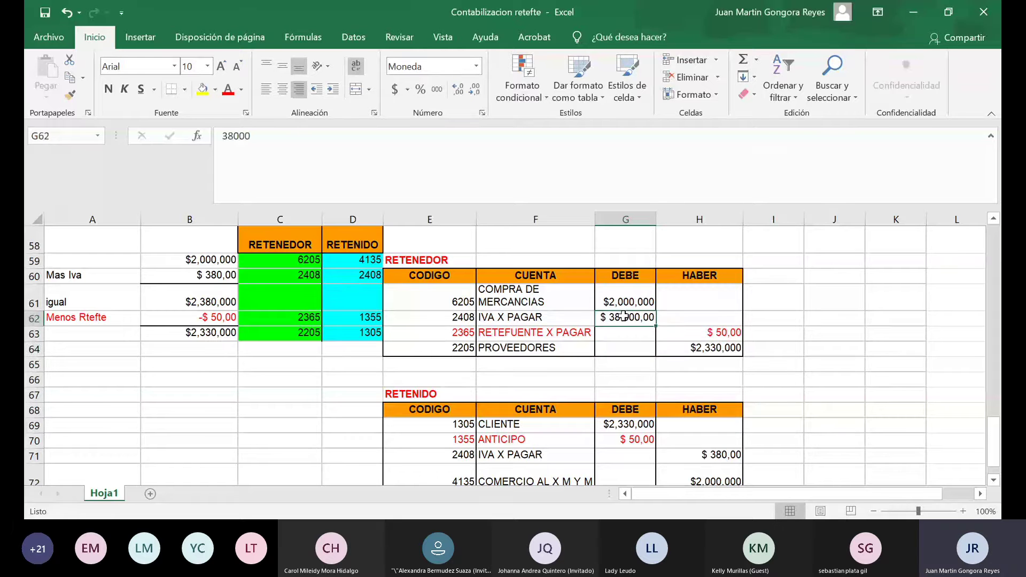
Format the exercise's IVA X PAGAR debit in G62 as currency with 0 decimal places.
right_click(631, 317)
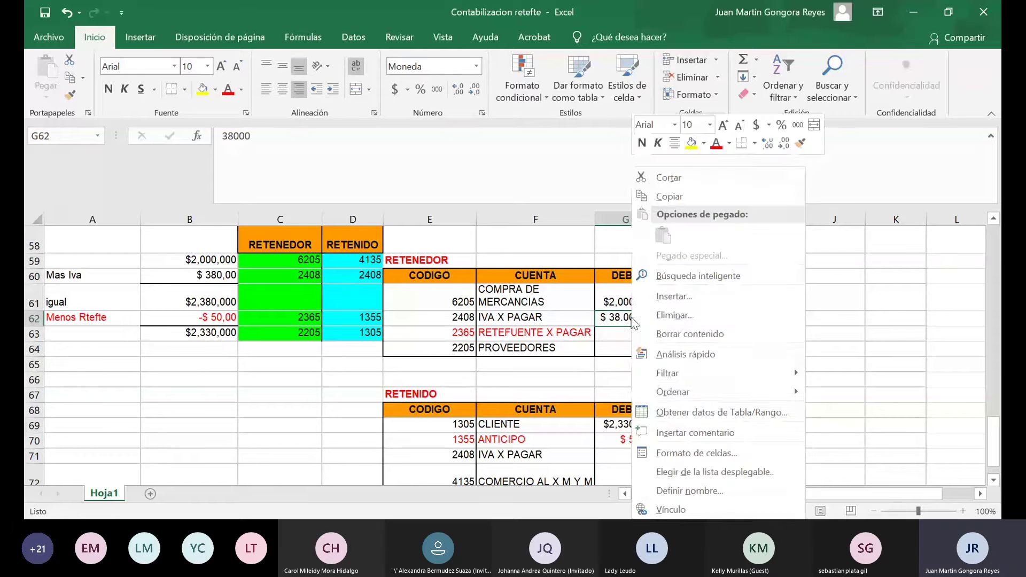
click(672, 455)
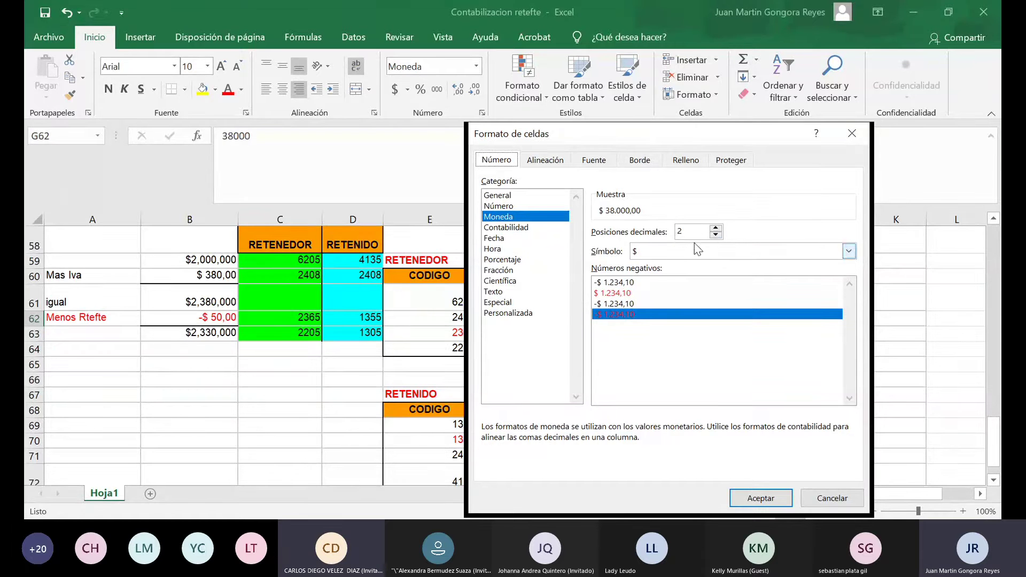
click(715, 235)
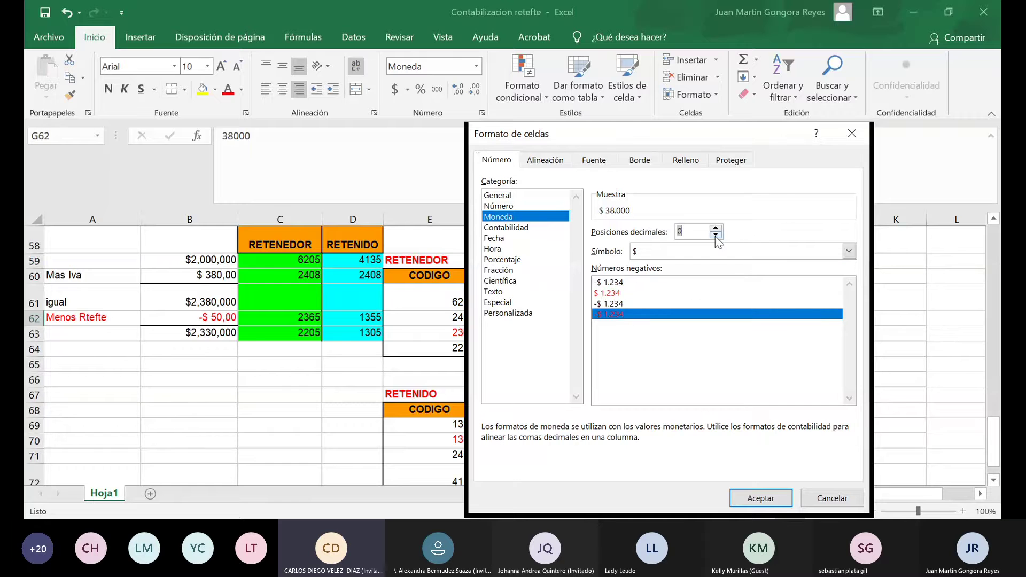
click(625, 369)
click(755, 498)
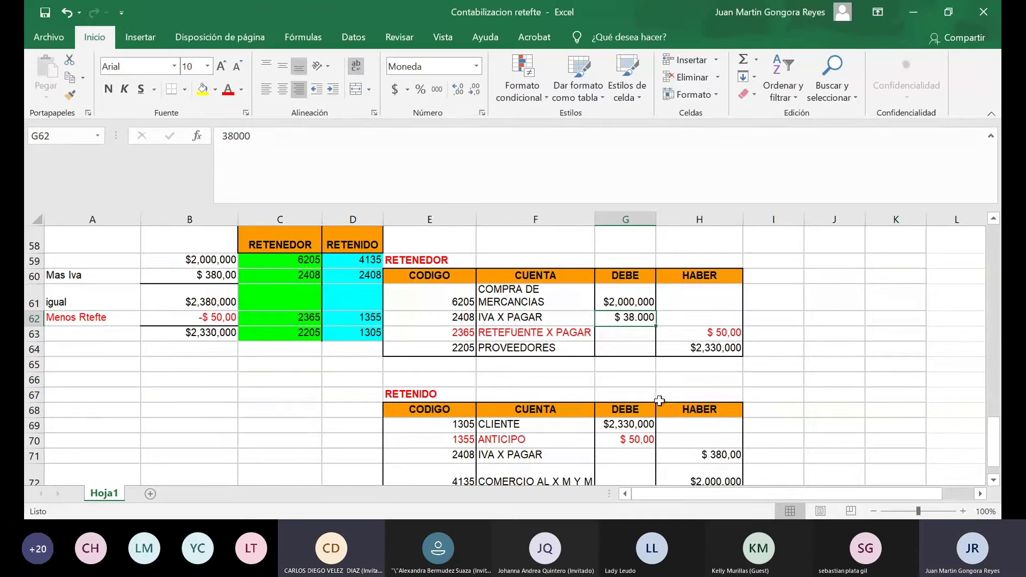
Format the RETEFUENTE X PAGAR credit in H63 as currency with 0 decimal places and set it to 50000.
click(687, 332)
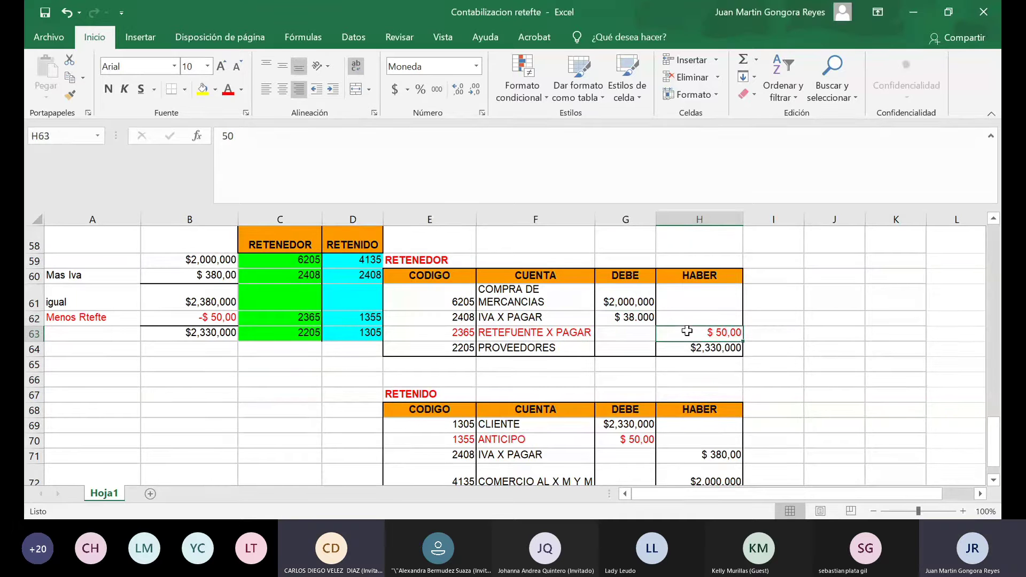
right_click(683, 337)
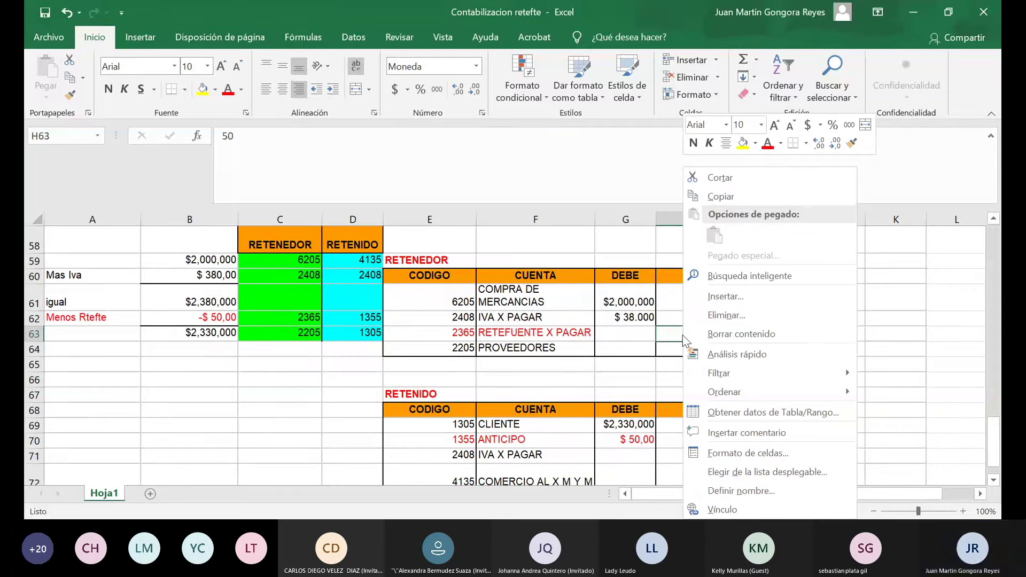
click(724, 450)
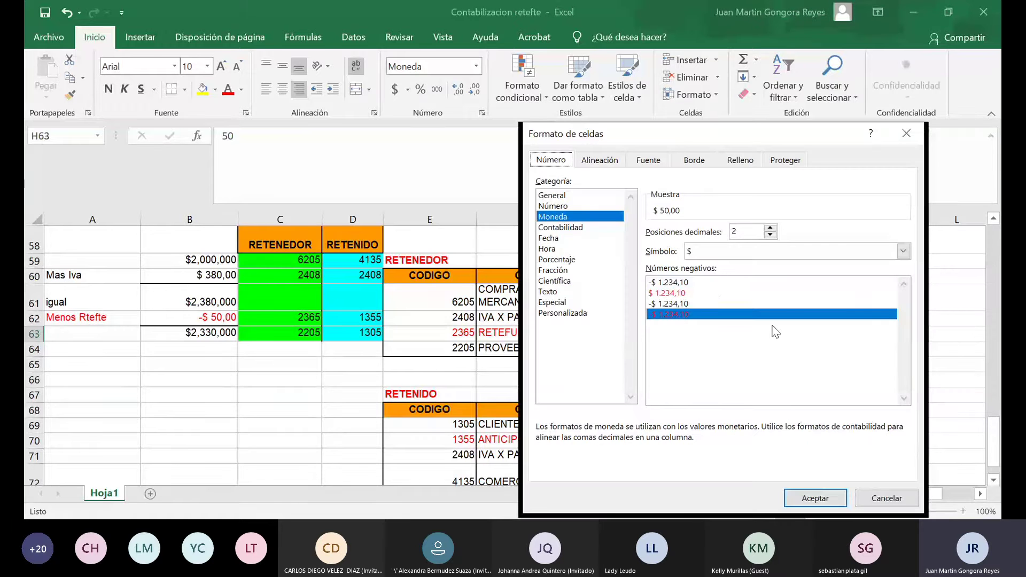
click(770, 234)
click(770, 235)
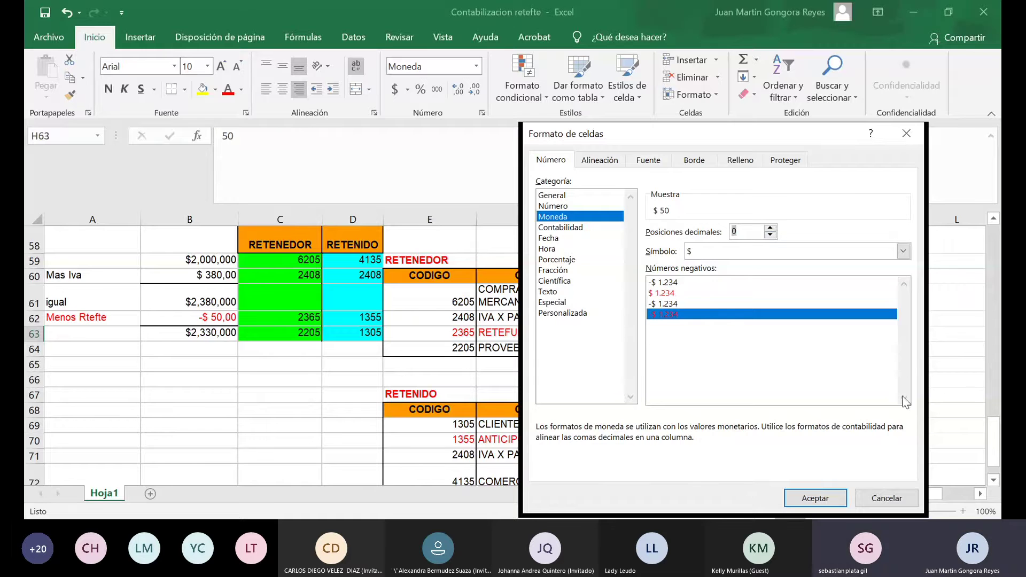
click(815, 498)
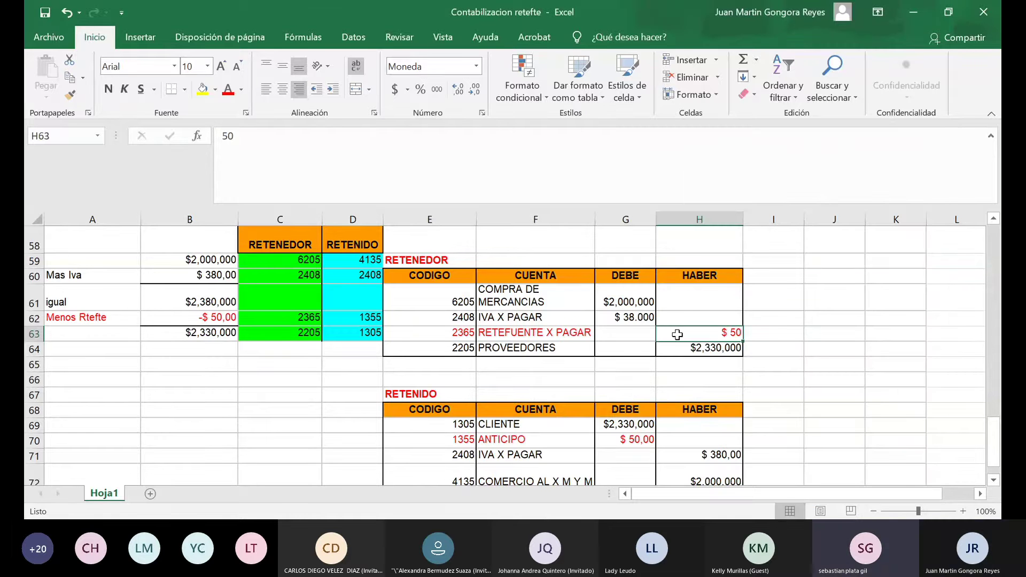
text(50000)
click(654, 347)
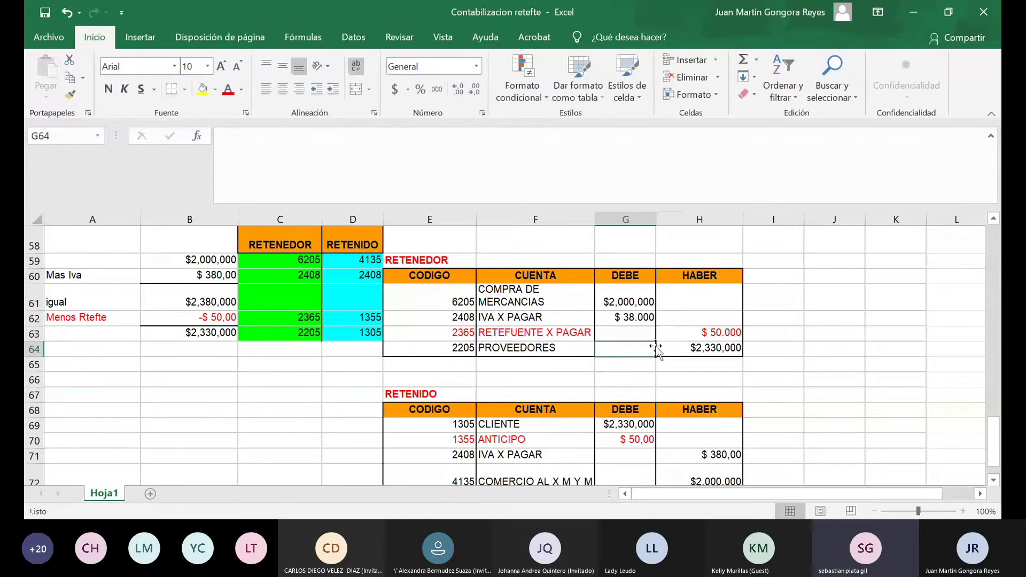
Set the RETENIDO entry's ANTICIPO debit in G70 to 50000, formatted as currency with 0 decimal places.
scroll(649, 368, down, 1)
click(617, 381)
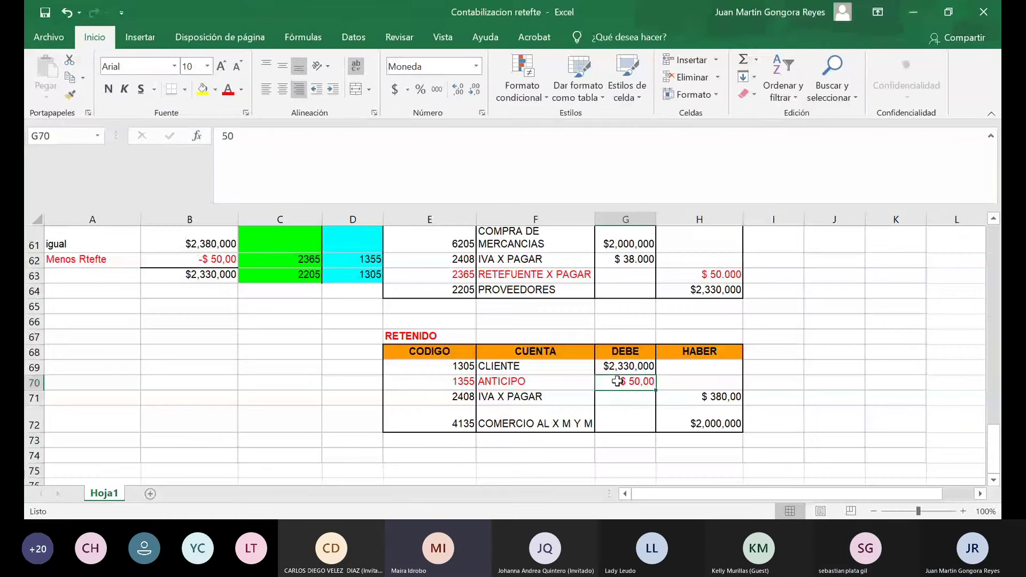
text(50000)
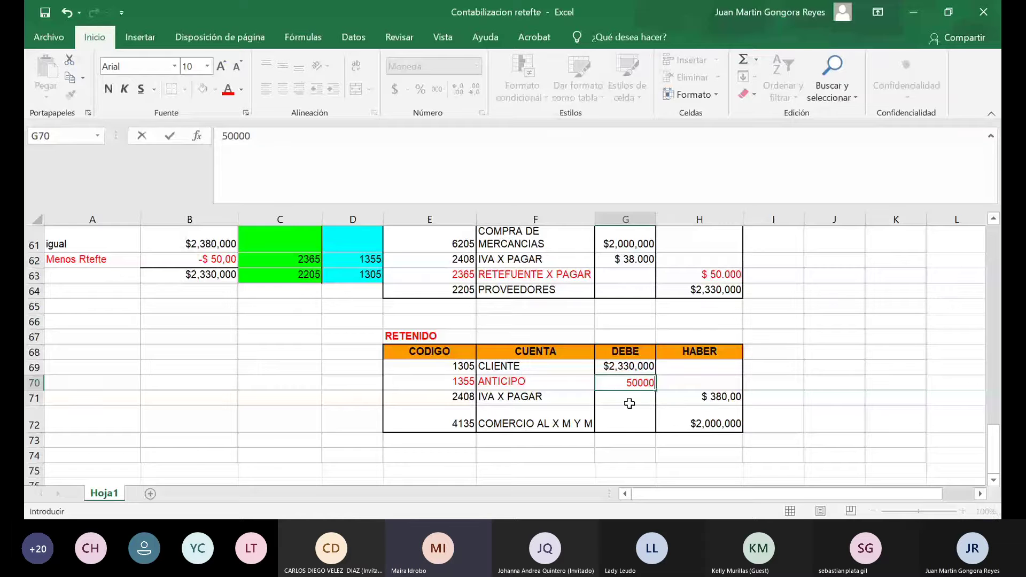
key(Return)
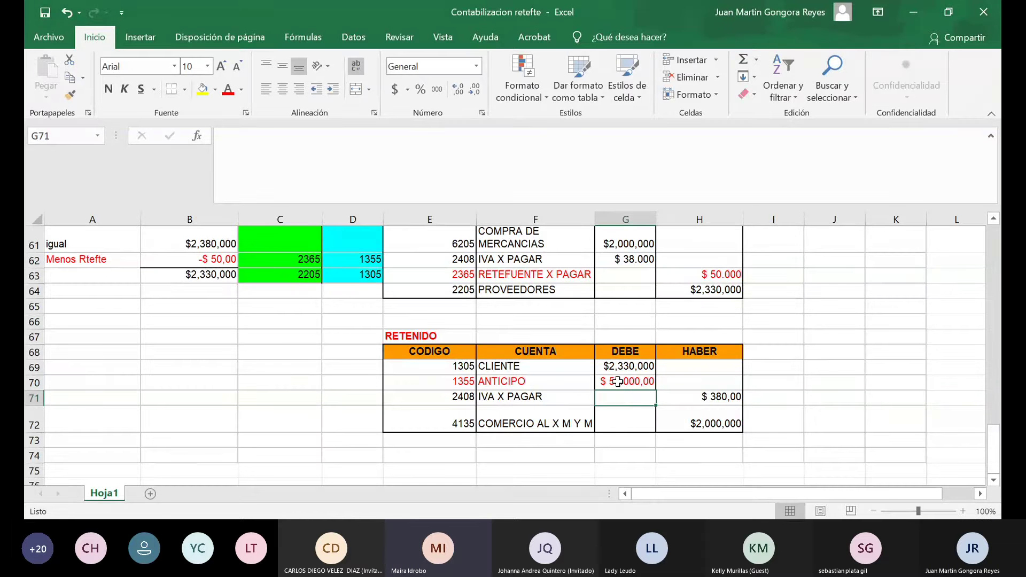
click(620, 384)
right_click(619, 386)
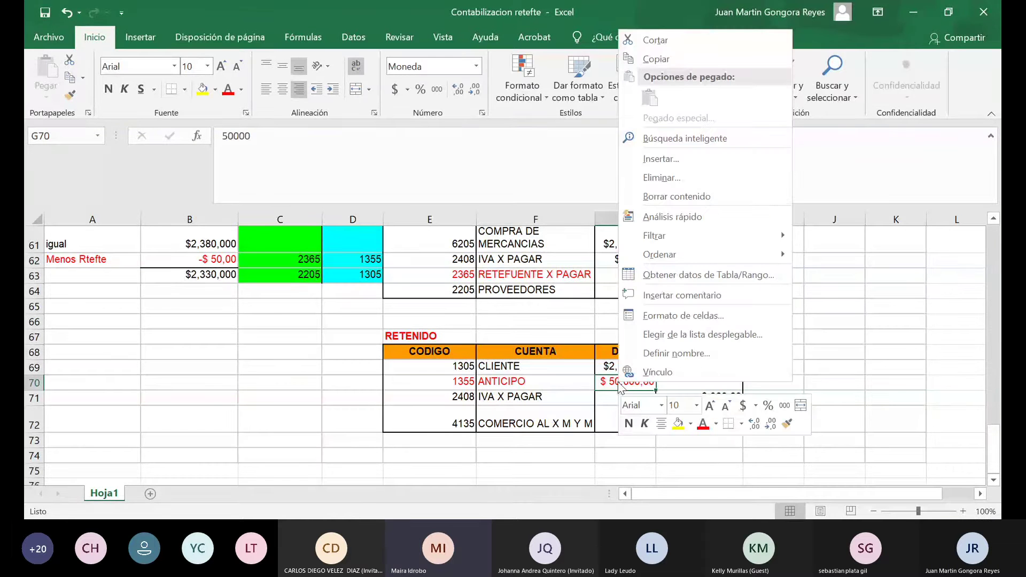
click(667, 320)
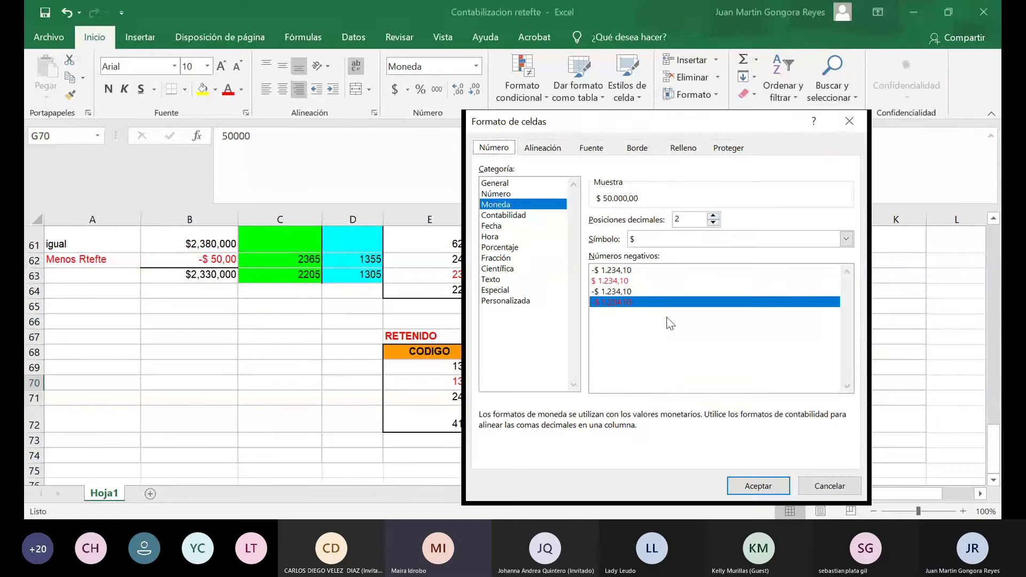
double_click(712, 224)
click(753, 486)
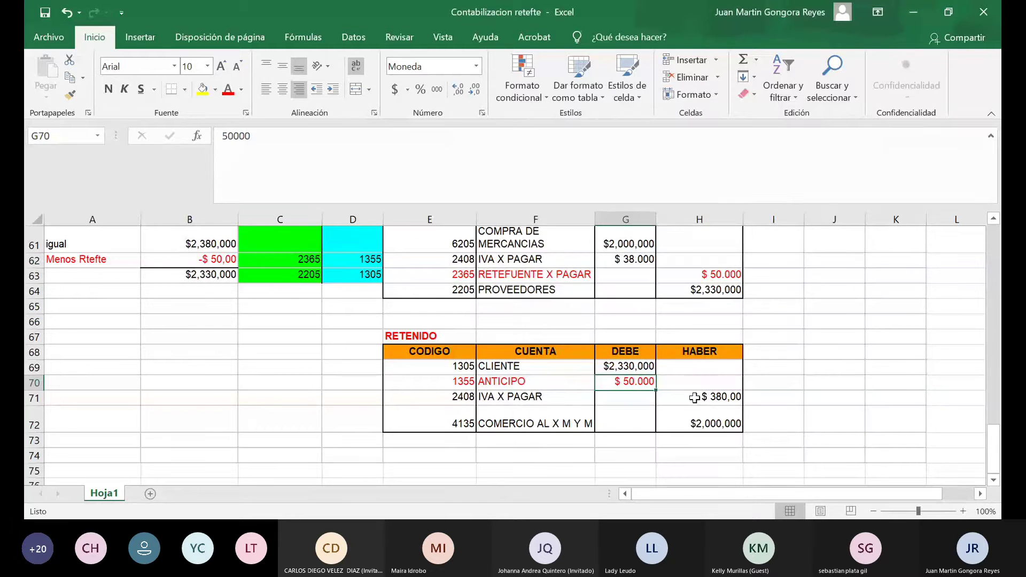
Correct the IVA X PAGAR debit in G62 of the exercise's RETENEDOR entry to 380000.
click(612, 259)
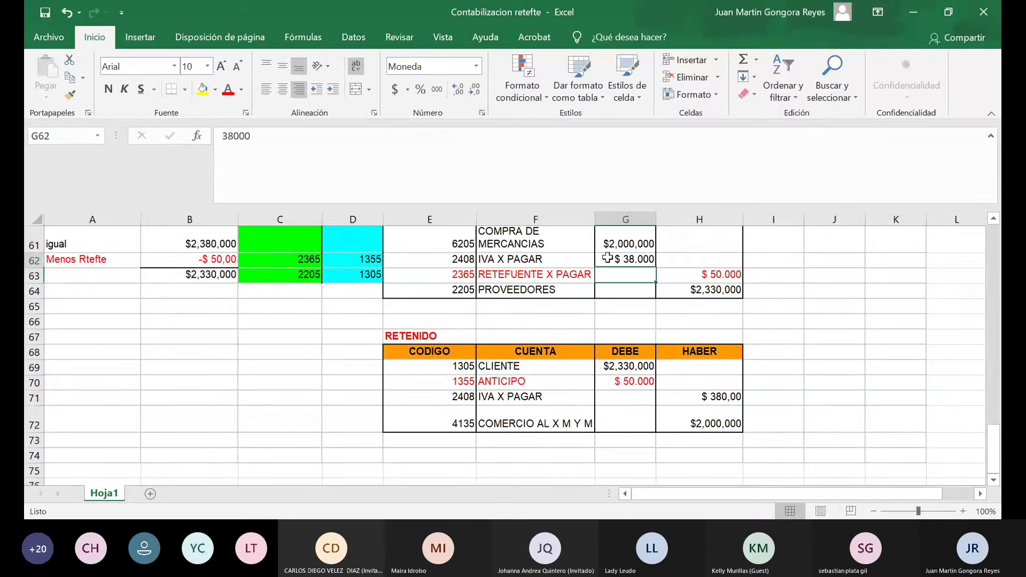
text(38)
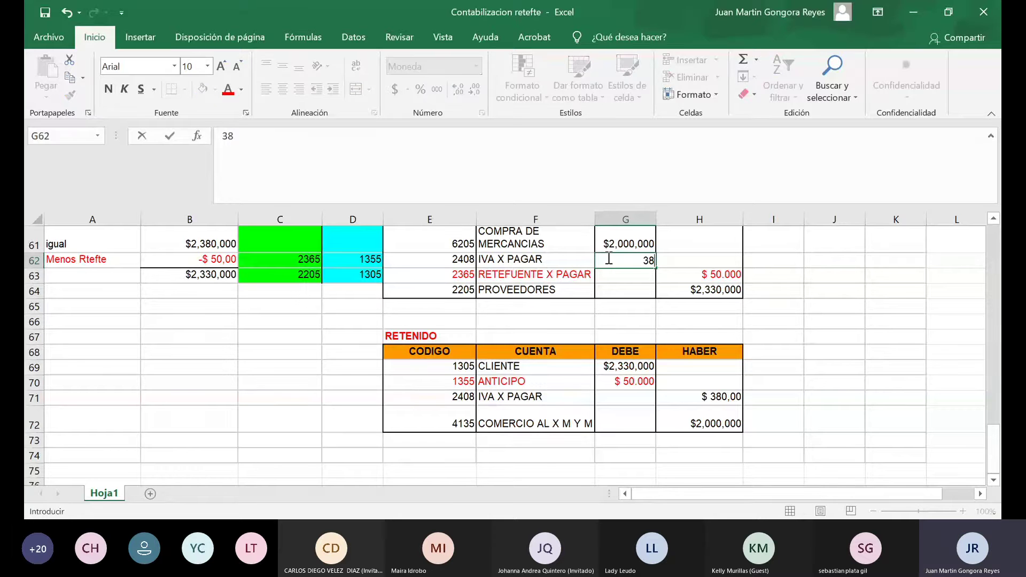
text(0000)
key(Return)
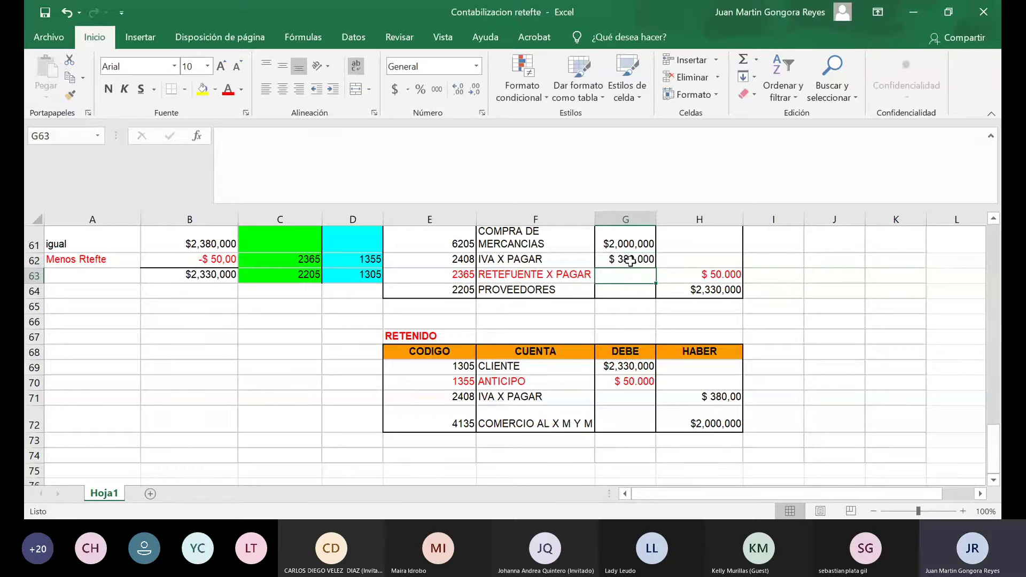
Set the RETENIDO entry's IVA X PAGAR credit in H71 to 380000, formatted as currency with 0 decimal places.
click(687, 398)
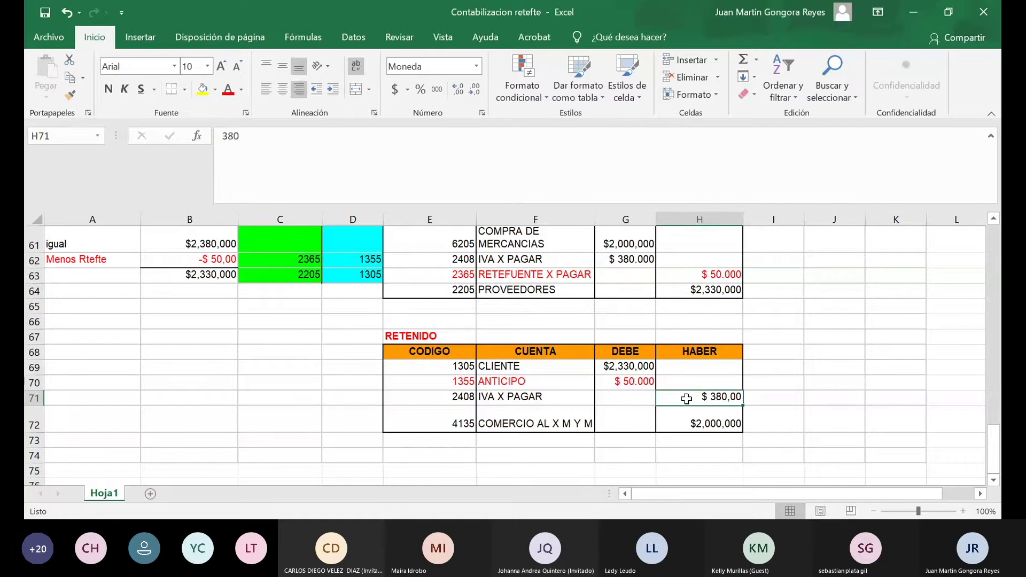
text(380000)
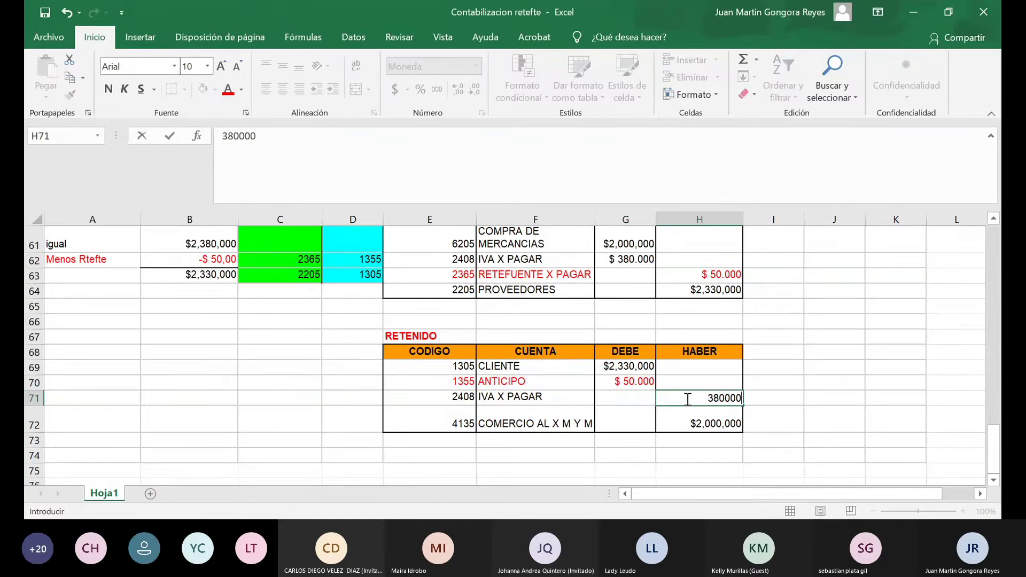
click(689, 398)
click(799, 397)
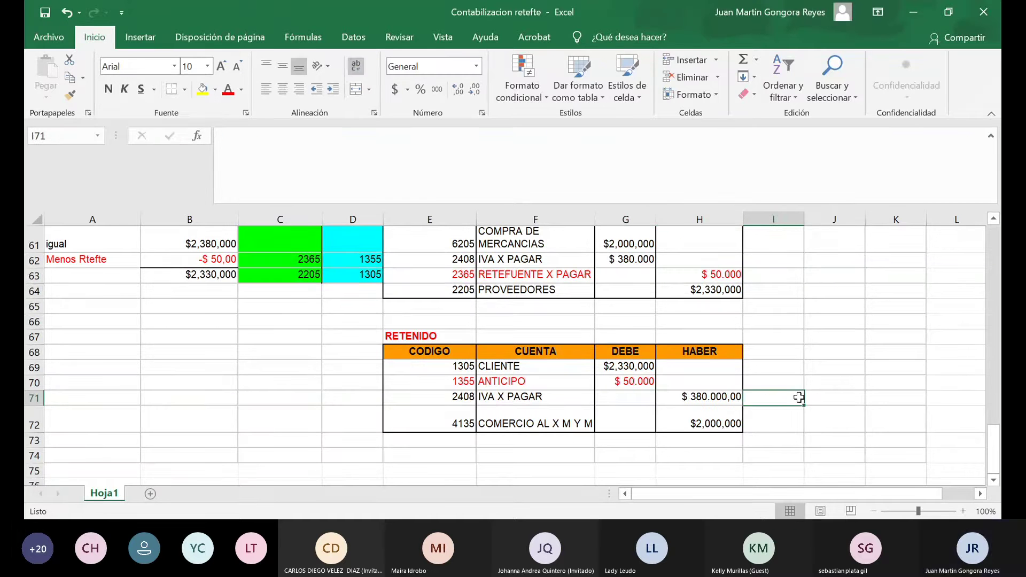
click(678, 398)
right_click(679, 399)
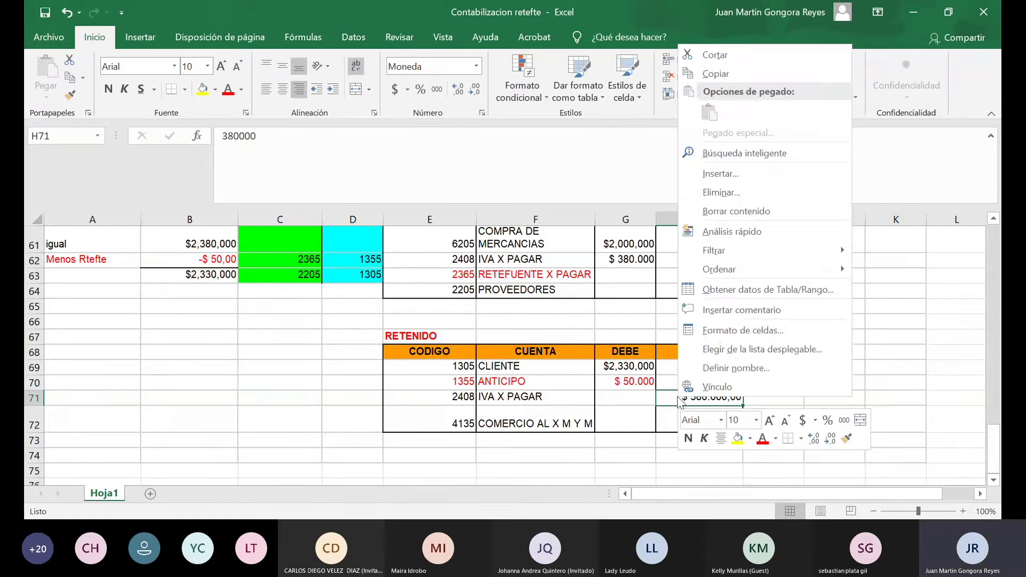
click(714, 329)
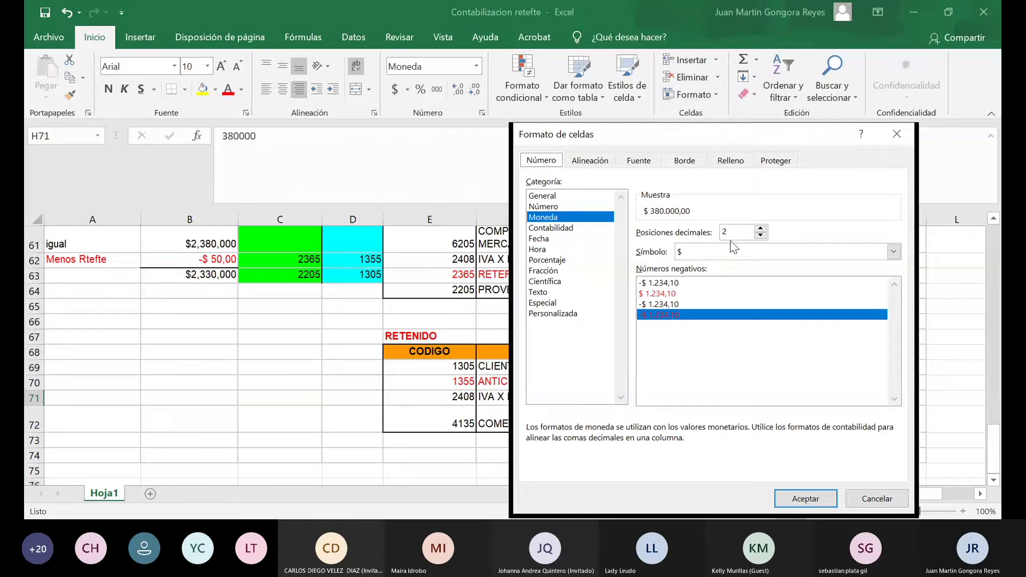
click(760, 235)
click(760, 235)
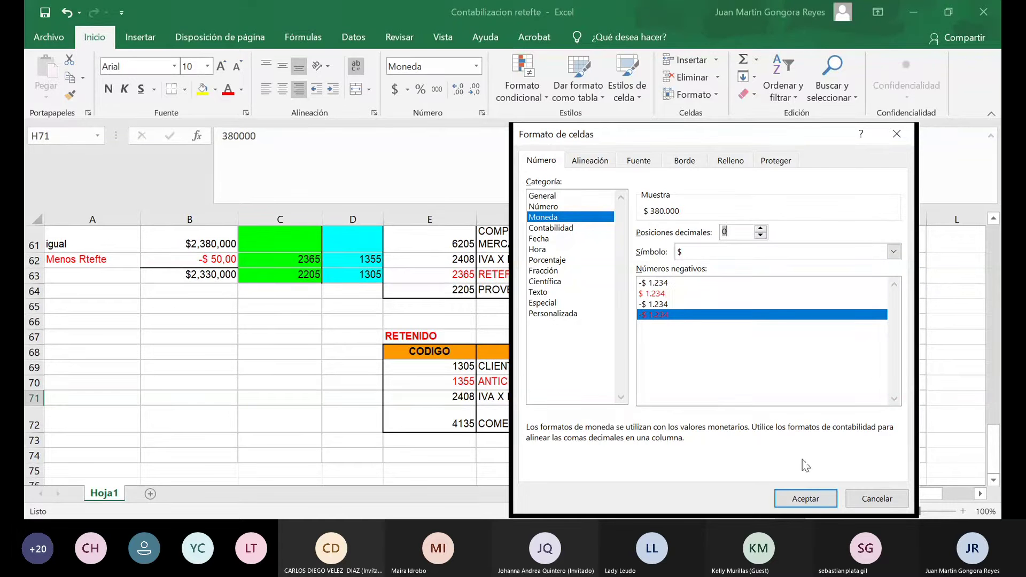
click(806, 499)
Review the application exercise with its RETENEDOR and RETENIDO entries, and save the workbook.
scroll(635, 398, up, 2)
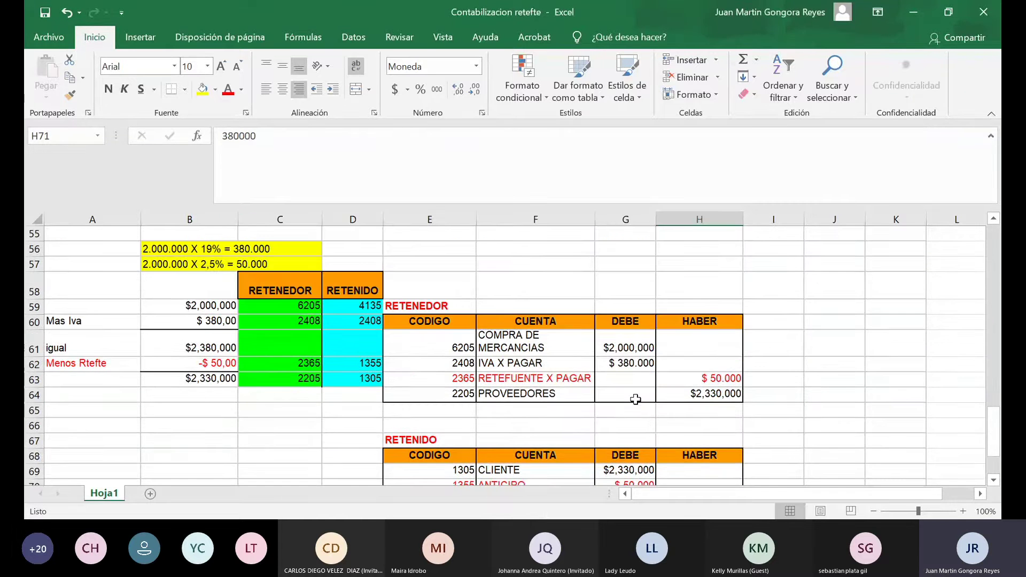
scroll(635, 399, down, 1)
scroll(635, 399, down, 2)
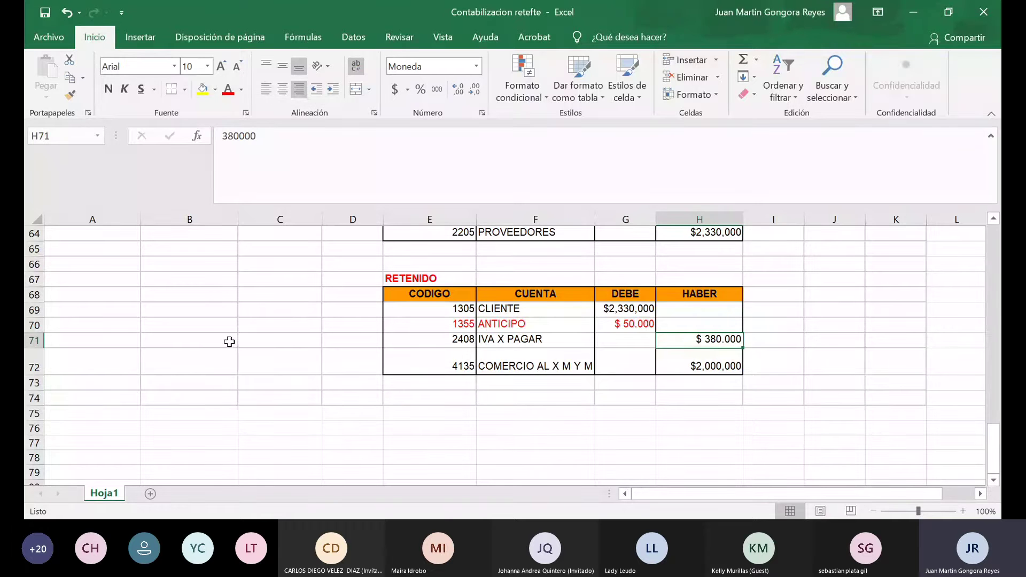
scroll(229, 341, up, 3)
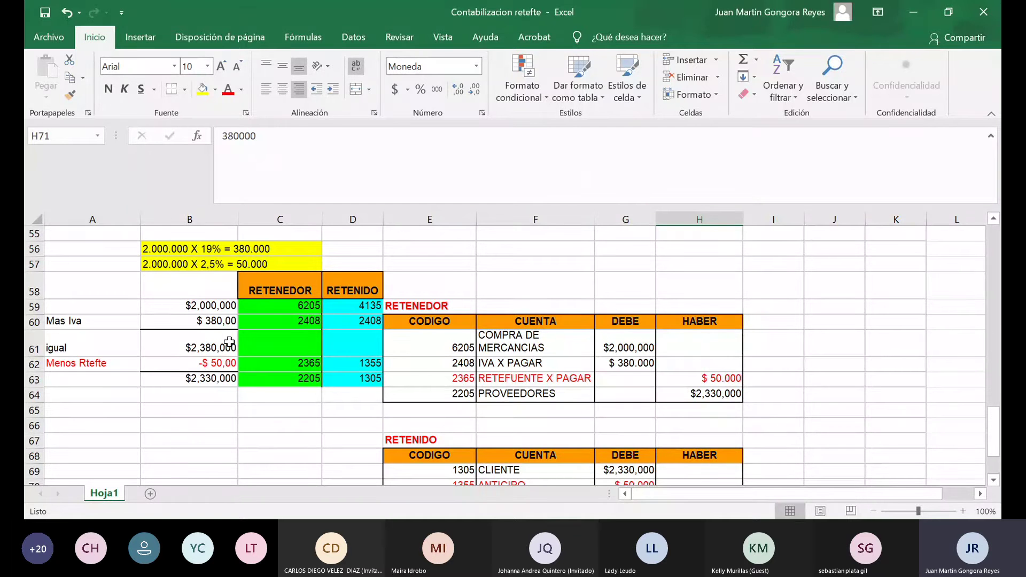
scroll(296, 467, up, 9)
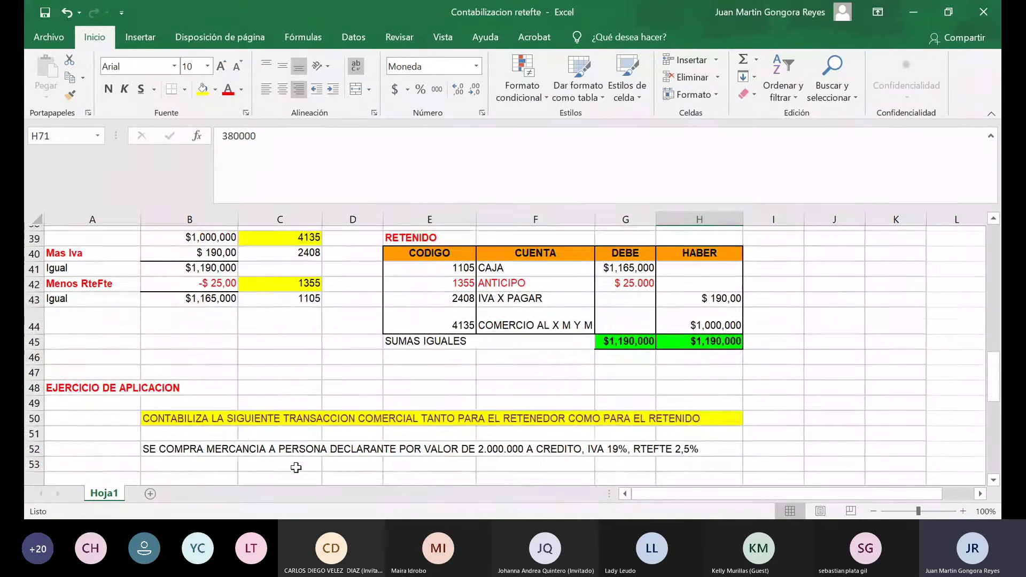
scroll(296, 467, down, 14)
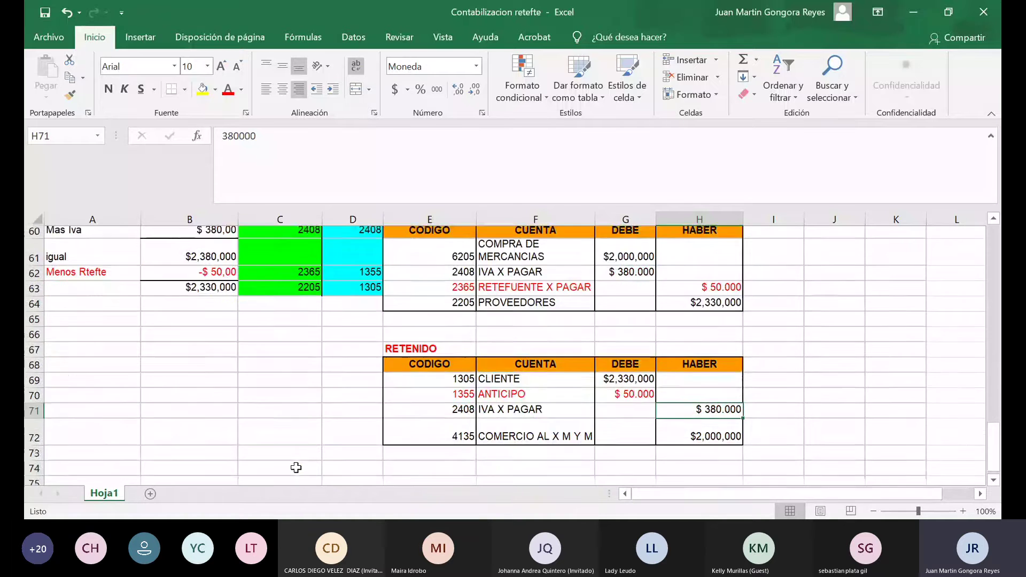
scroll(296, 468, up, 3)
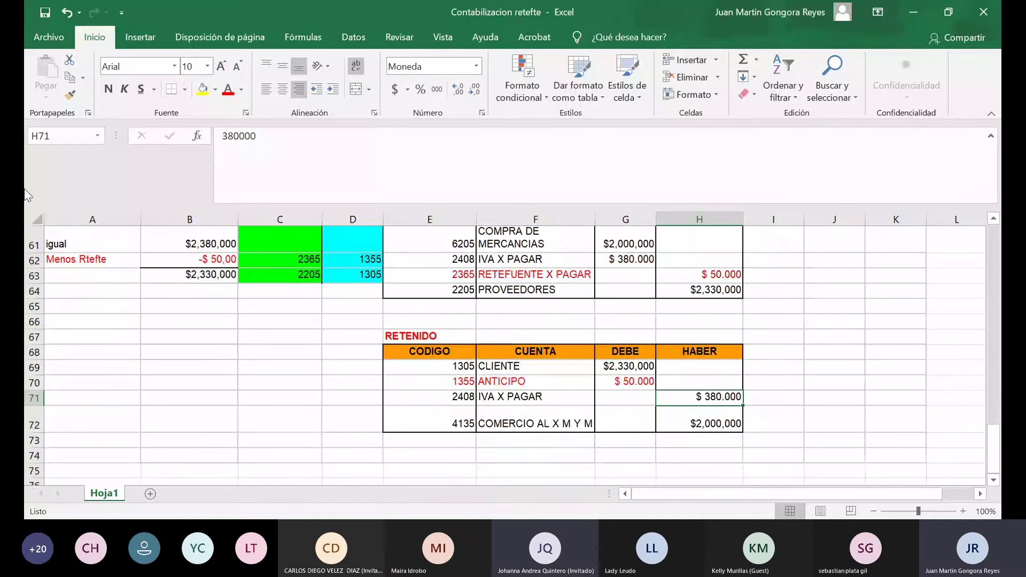
click(45, 14)
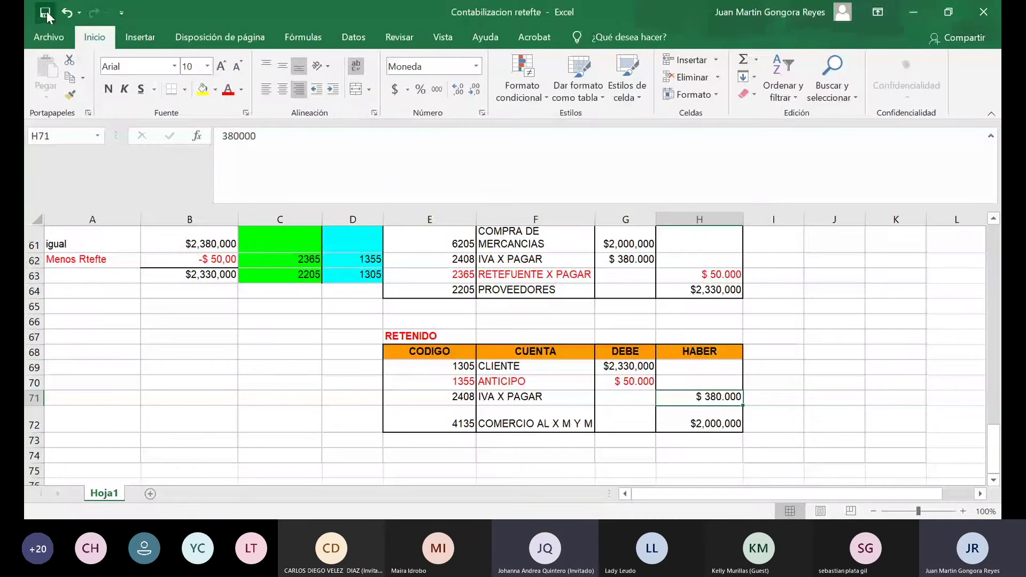